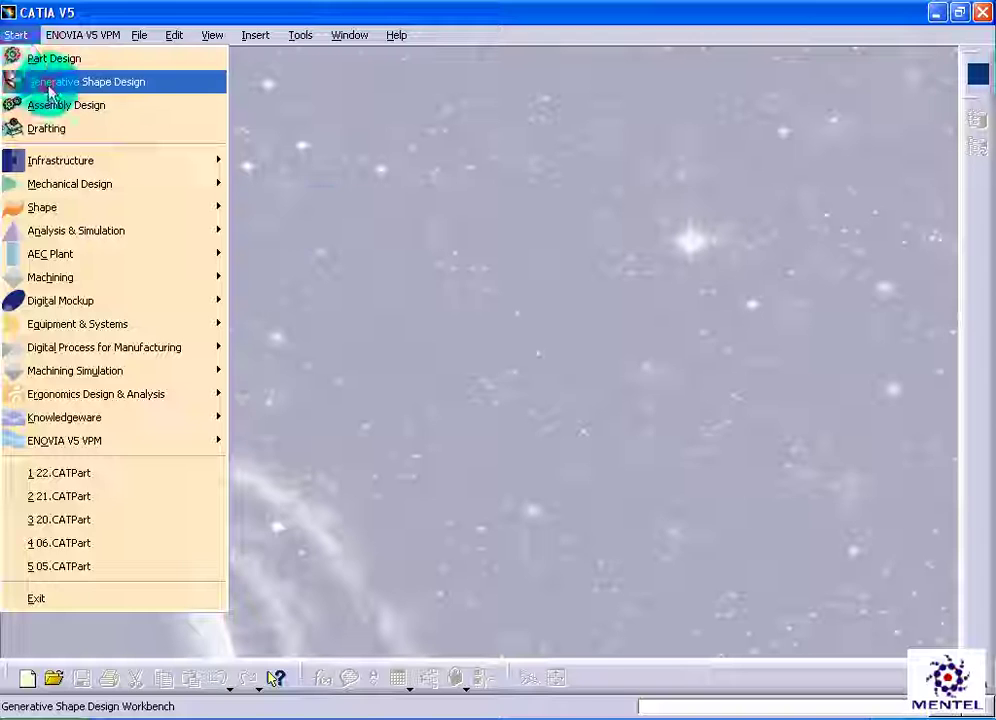
Step: Create a new Generative Shape Design part and open a sketch on the yz plane
{"action": "left_click", "coordinate": [614, 494]}
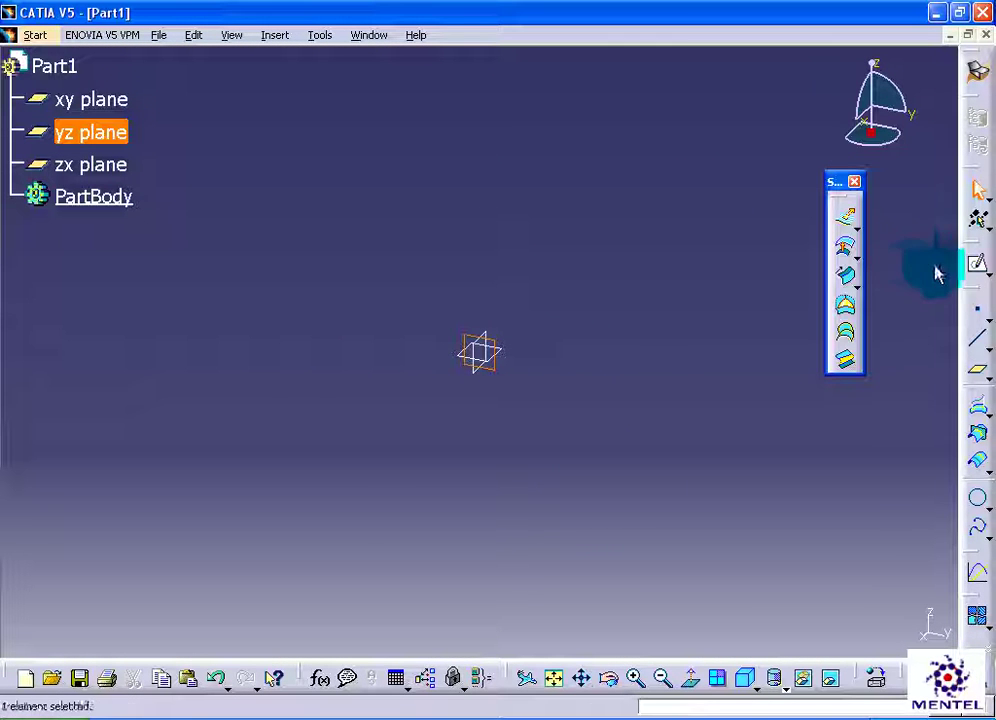
{"action": "left_click", "coordinate": [977, 264]}
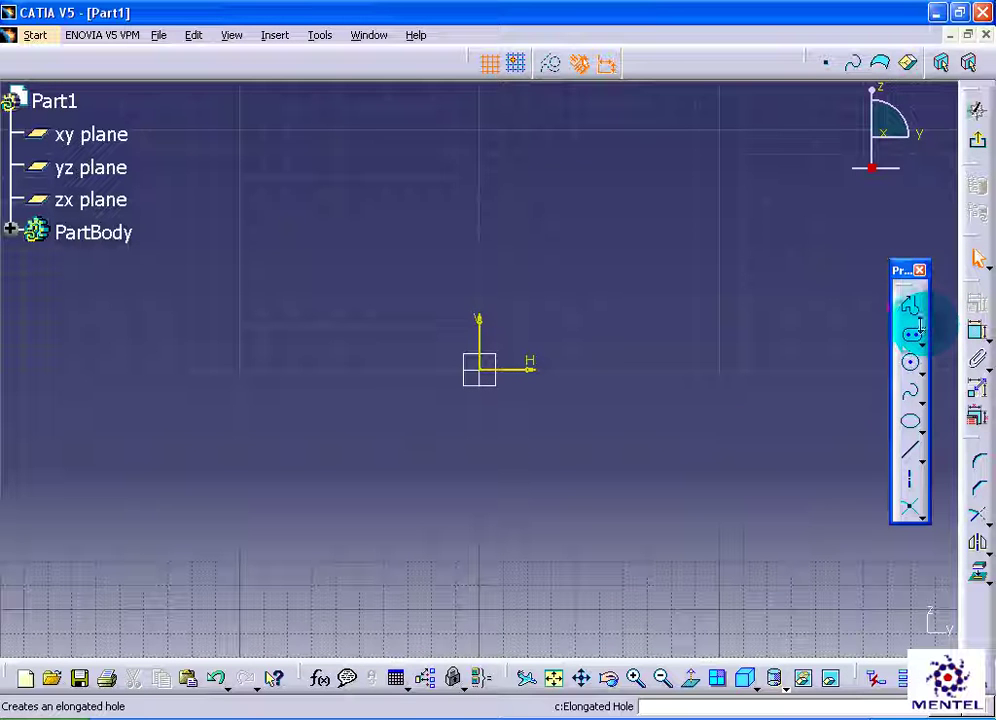
Step: Draw a 180° arc centred on the origin, radius about 46.6 mm, with both ends on the H axis
{"action": "left_click", "coordinate": [916, 457]}
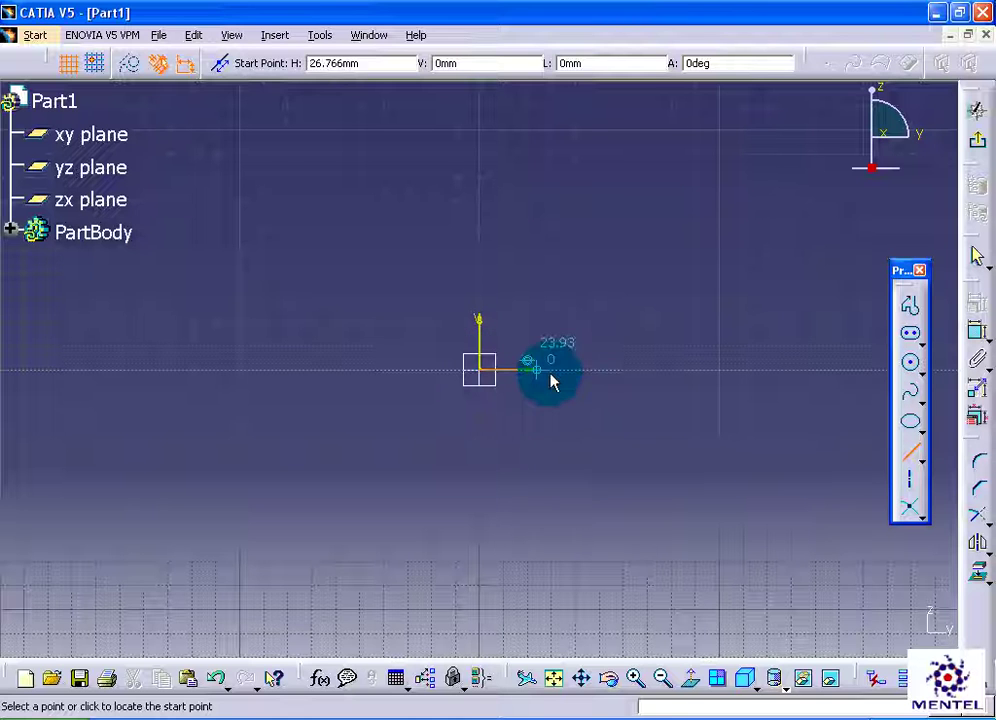
{"action": "left_click", "coordinate": [921, 361]}
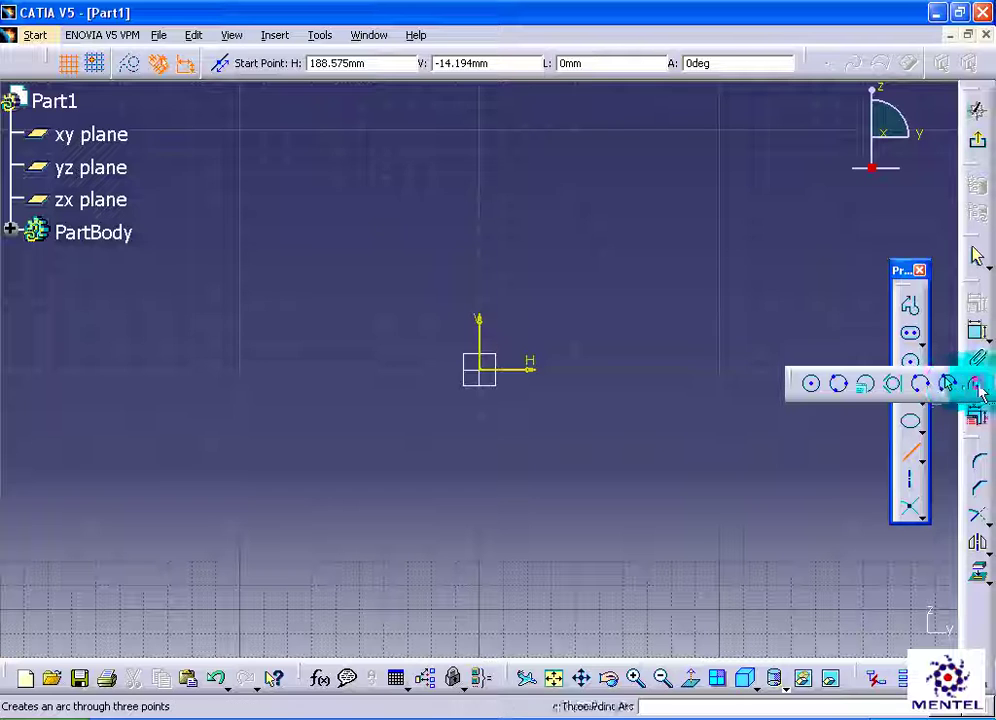
{"action": "left_click", "coordinate": [947, 383]}
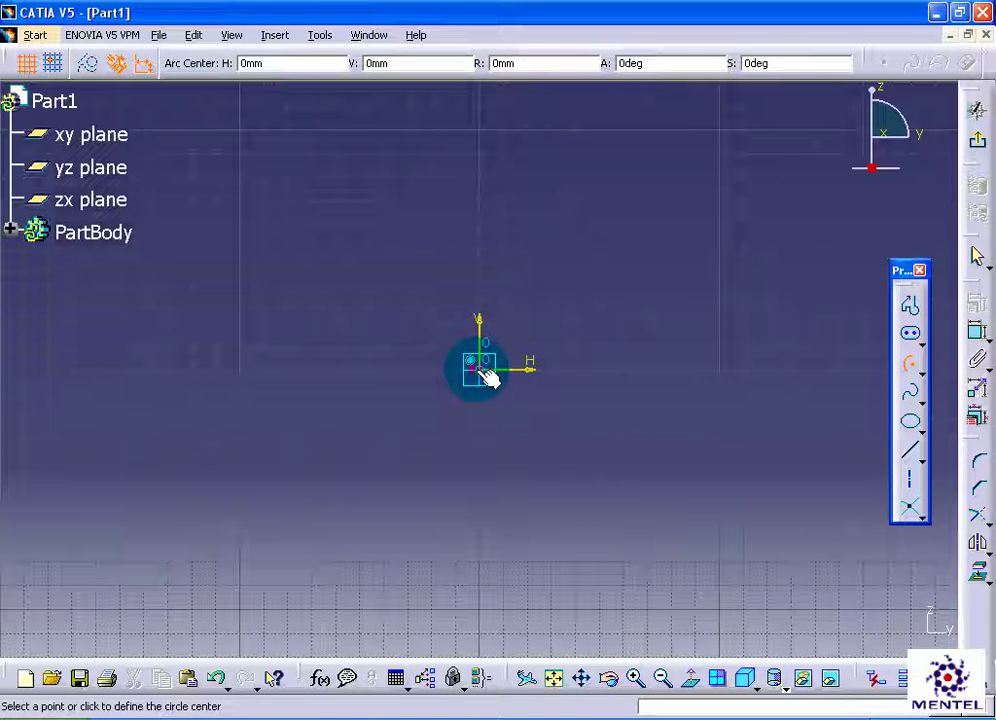
{"action": "left_click", "coordinate": [481, 370]}
{"action": "left_click", "coordinate": [593, 369]}
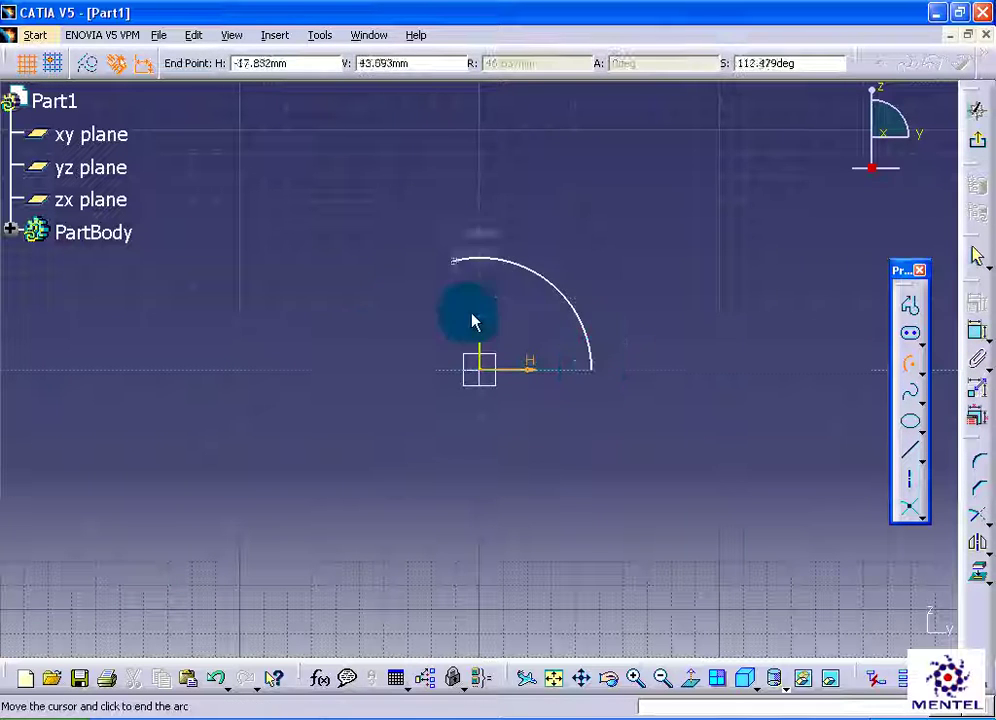
{"action": "left_click", "coordinate": [368, 372]}
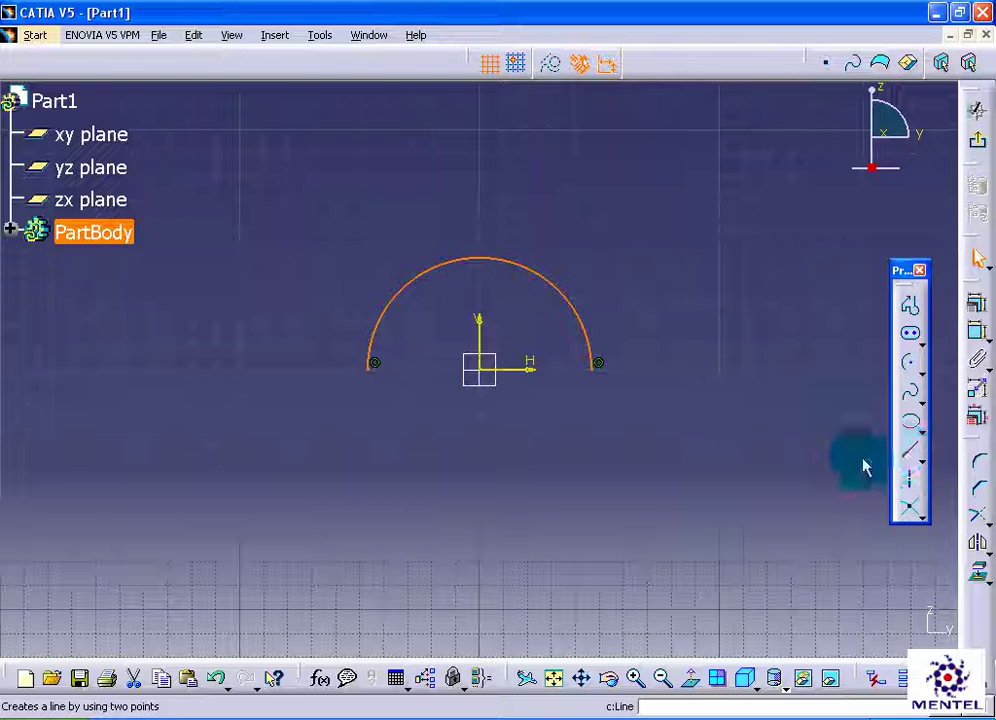
Step: Draw a horizontal line from the arc's right end and mirror it about the V axis
{"action": "left_click", "coordinate": [897, 452]}
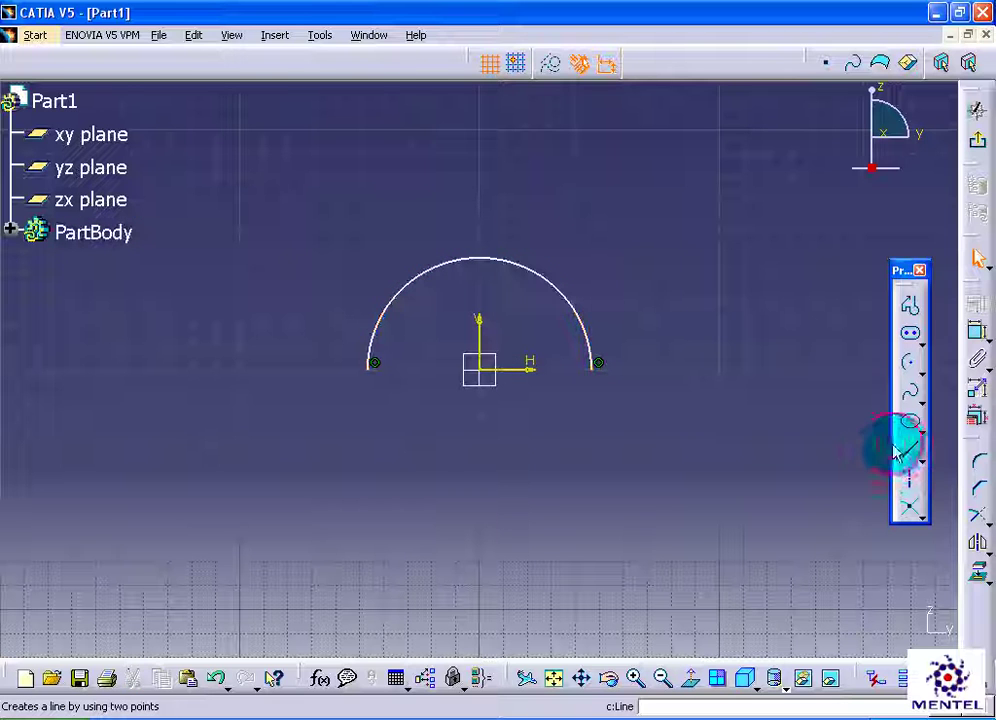
{"action": "left_click", "coordinate": [598, 365]}
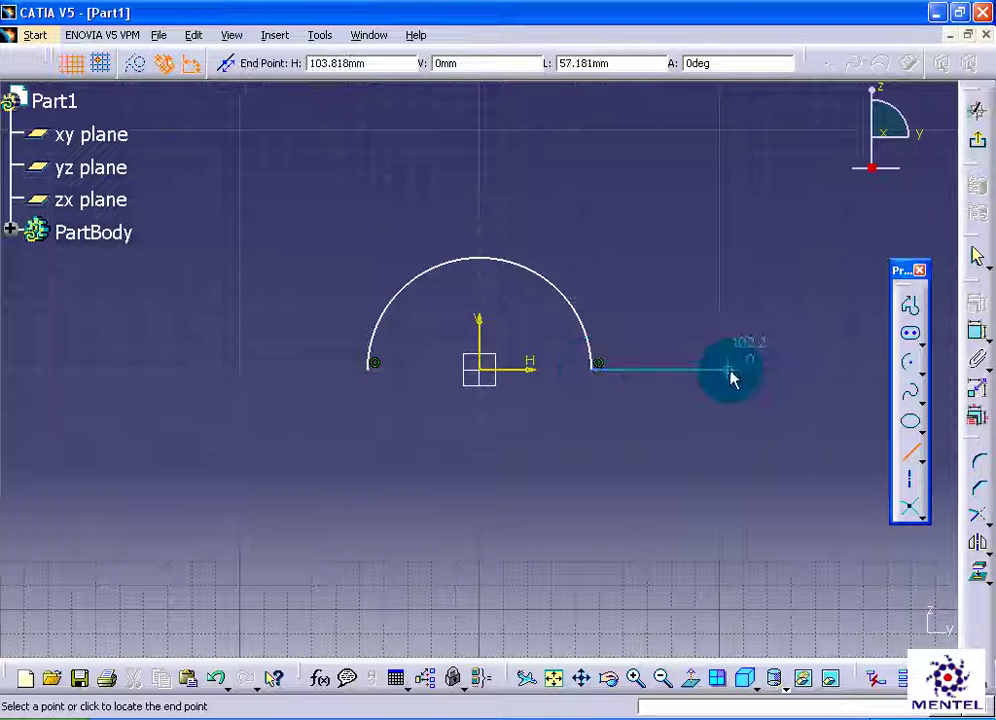
{"action": "left_click", "coordinate": [727, 370]}
{"action": "left_click", "coordinate": [977, 543]}
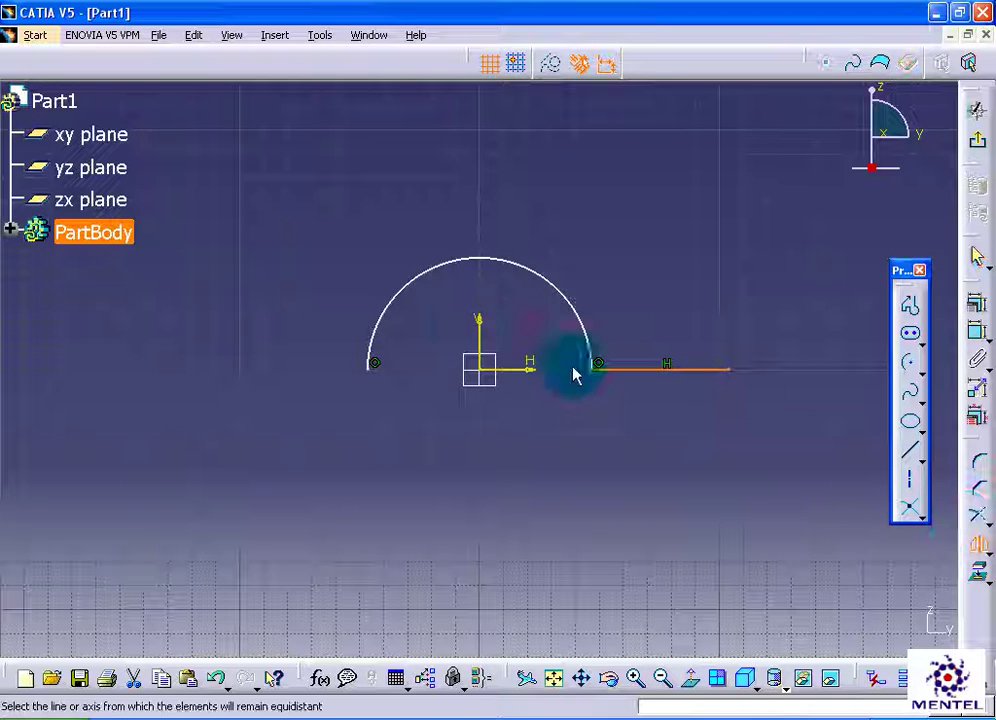
{"action": "left_click", "coordinate": [481, 320]}
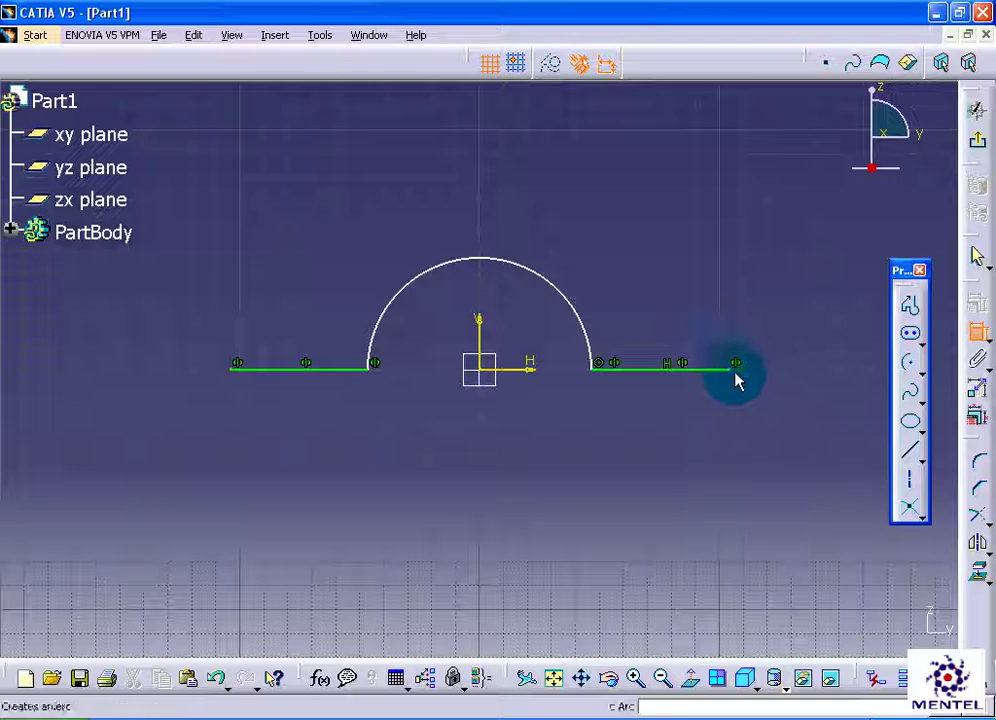
Step: Dimension the profile's half-width (103.818) and the arc radius (R 46.637)
{"action": "left_click", "coordinate": [481, 340]}
{"action": "left_click", "coordinate": [545, 445]}
{"action": "left_click", "coordinate": [570, 303]}
{"action": "left_click", "coordinate": [589, 244]}
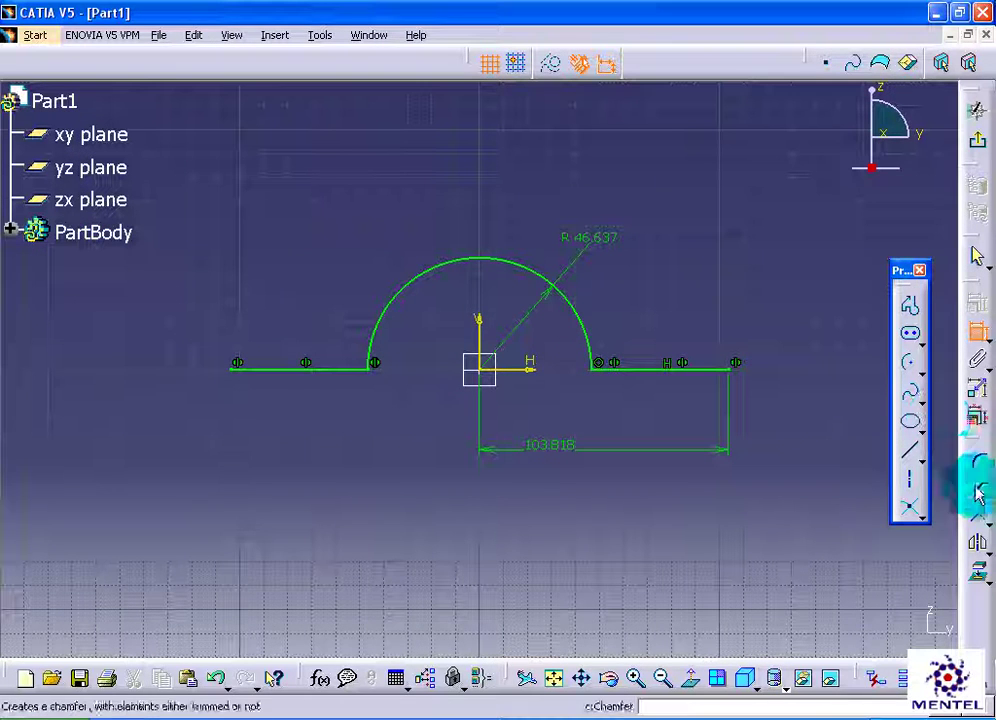
Step: Change the offset dimension to 50 mm and the arc radius to 10 mm
{"action": "left_click", "coordinate": [978, 420]}
{"action": "type", "text": "50"}
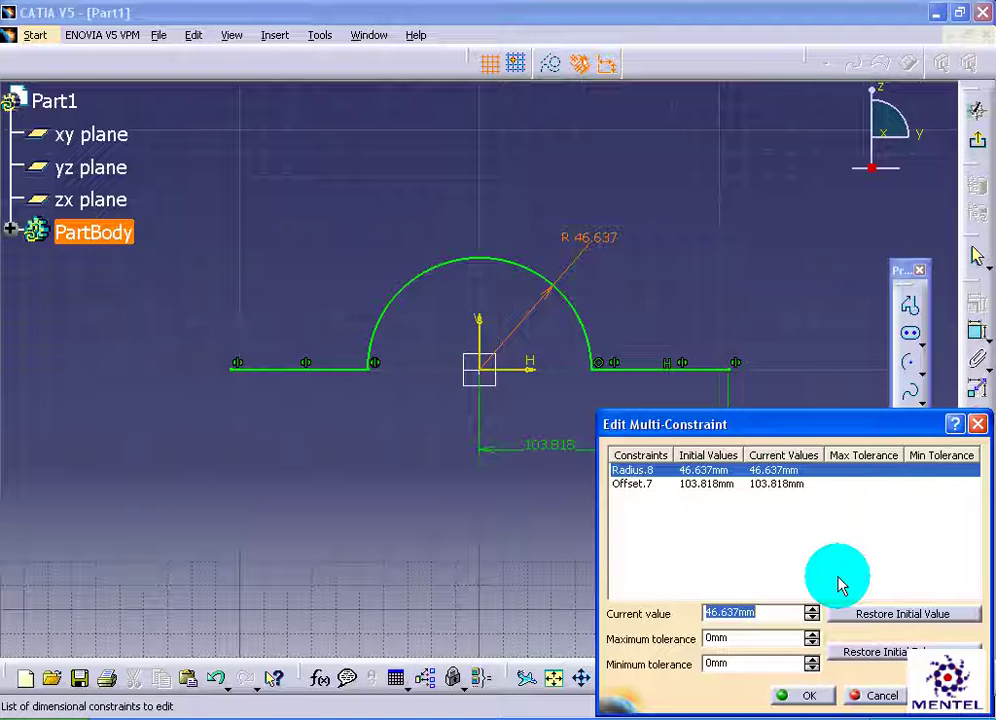
{"action": "left_click", "coordinate": [765, 484]}
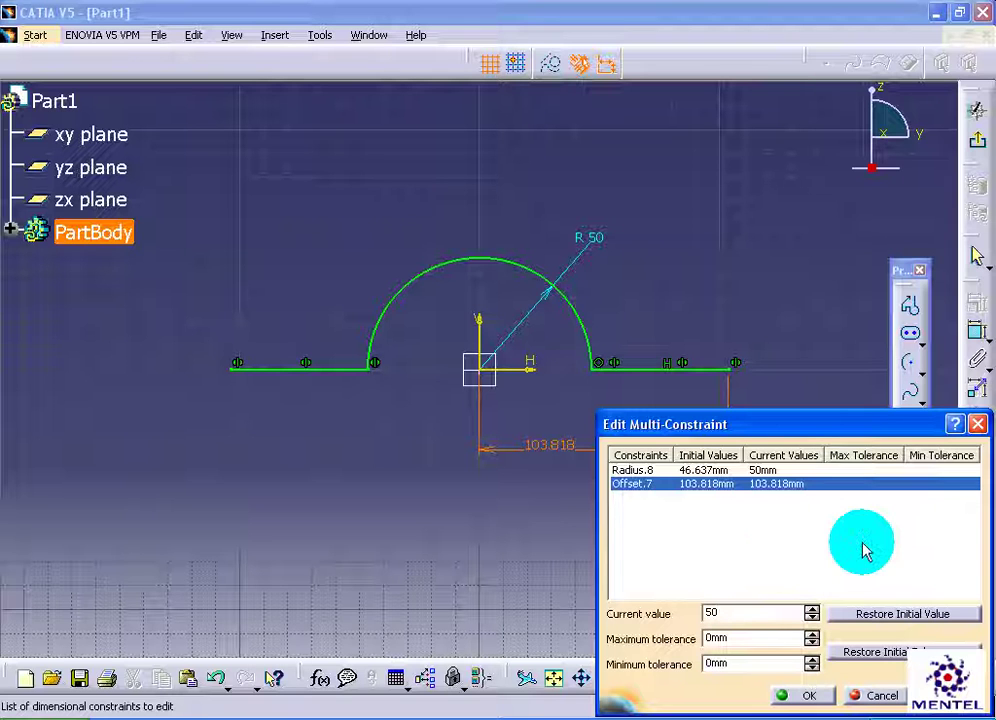
{"action": "left_click", "coordinate": [766, 473]}
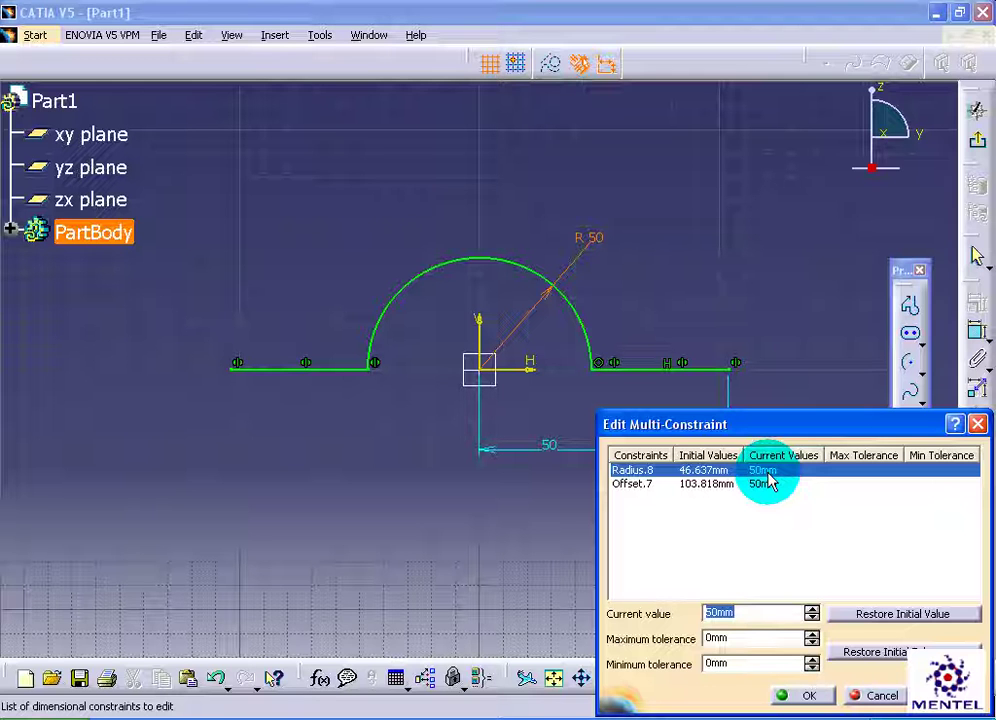
{"action": "left_click", "coordinate": [812, 696]}
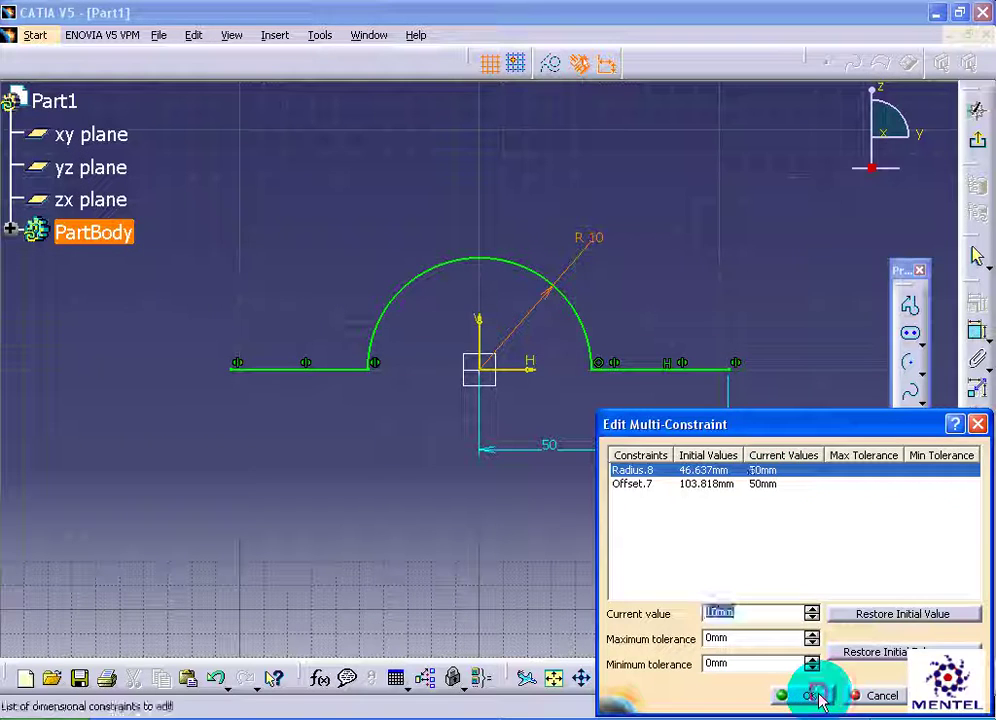
Step: Finish Sketch.1 and start a new Sketch.2 on the yz plane
{"action": "left_click", "coordinate": [975, 148]}
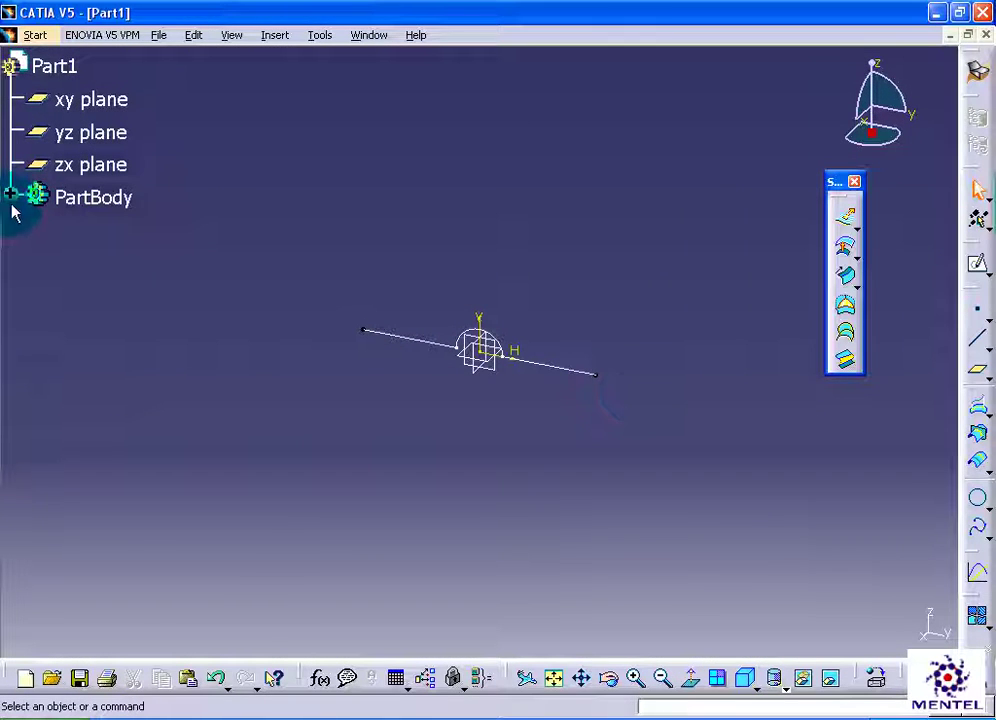
{"action": "left_click", "coordinate": [90, 131]}
{"action": "left_click", "coordinate": [977, 264]}
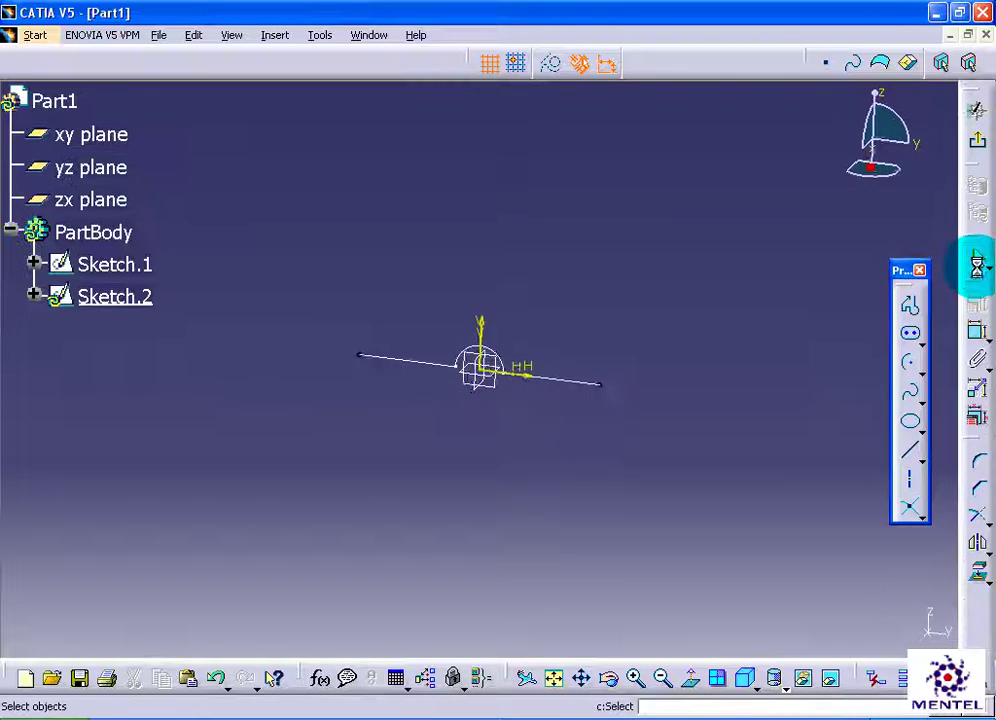
Step: Hide Sketch.1 from the view
{"action": "left_click", "coordinate": [122, 263]}
{"action": "right_click", "coordinate": [101, 263]}
{"action": "left_click", "coordinate": [176, 320]}
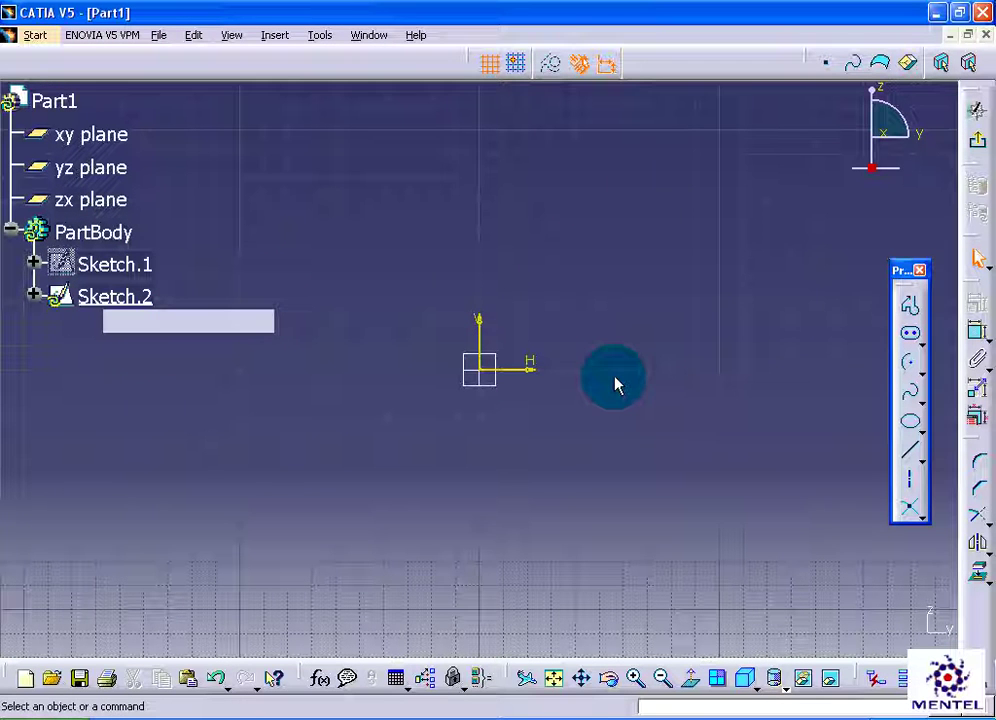
Step: Draw a quarter arc with its centre left of the origin on the H axis
{"action": "left_click", "coordinate": [913, 367]}
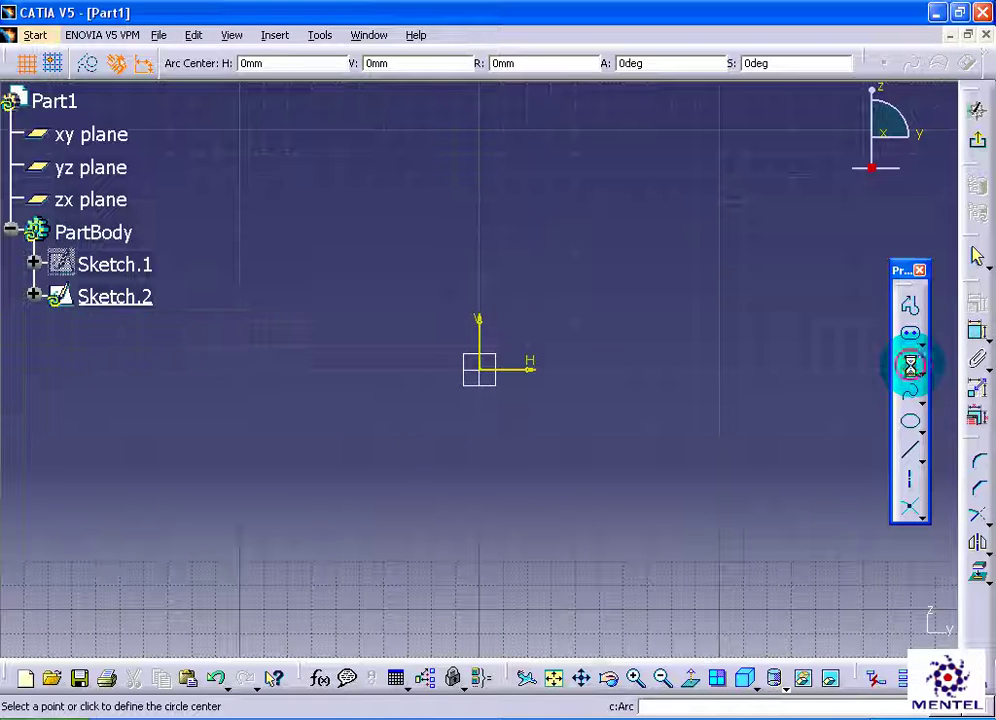
{"action": "left_click", "coordinate": [418, 371]}
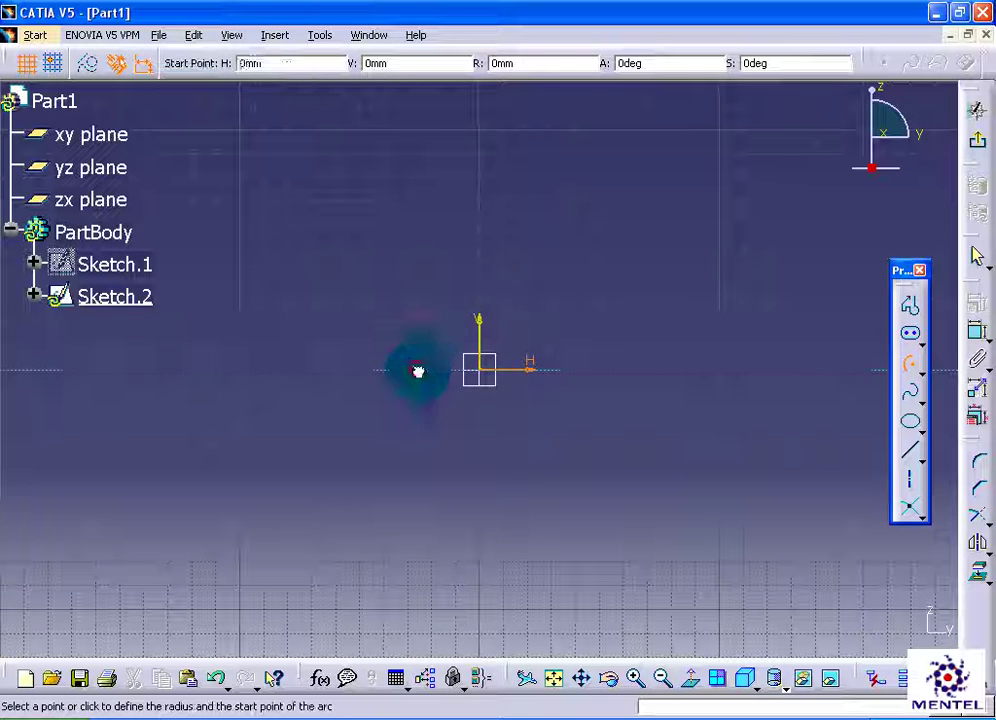
{"action": "left_click", "coordinate": [347, 369]}
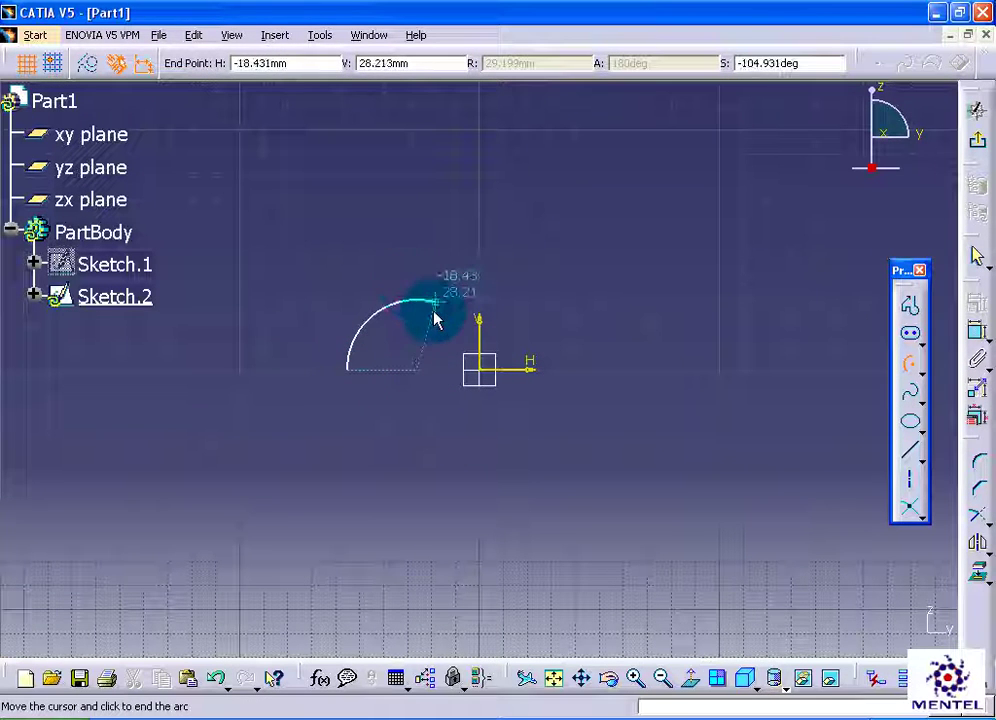
{"action": "left_click", "coordinate": [430, 303]}
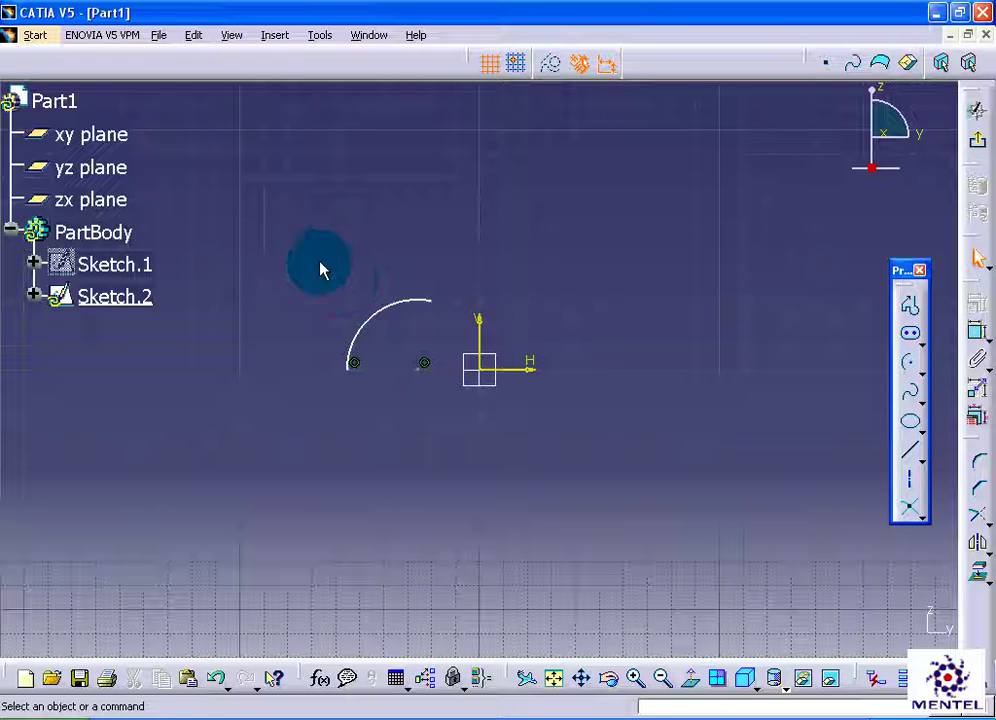
{"action": "left_click_drag", "start_coordinate": [318, 264], "coordinate": [440, 406]}
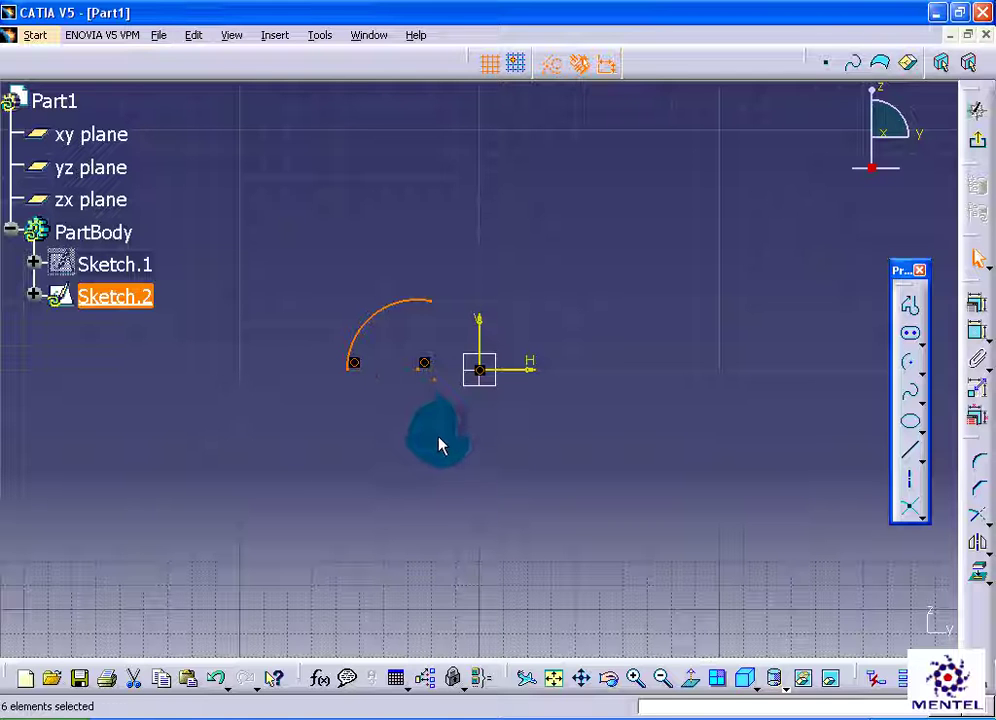
{"action": "left_click", "coordinate": [728, 476]}
Step: Add a profile rising vertically from the H axis, then sloping back toward the arc
{"action": "left_click", "coordinate": [909, 305]}
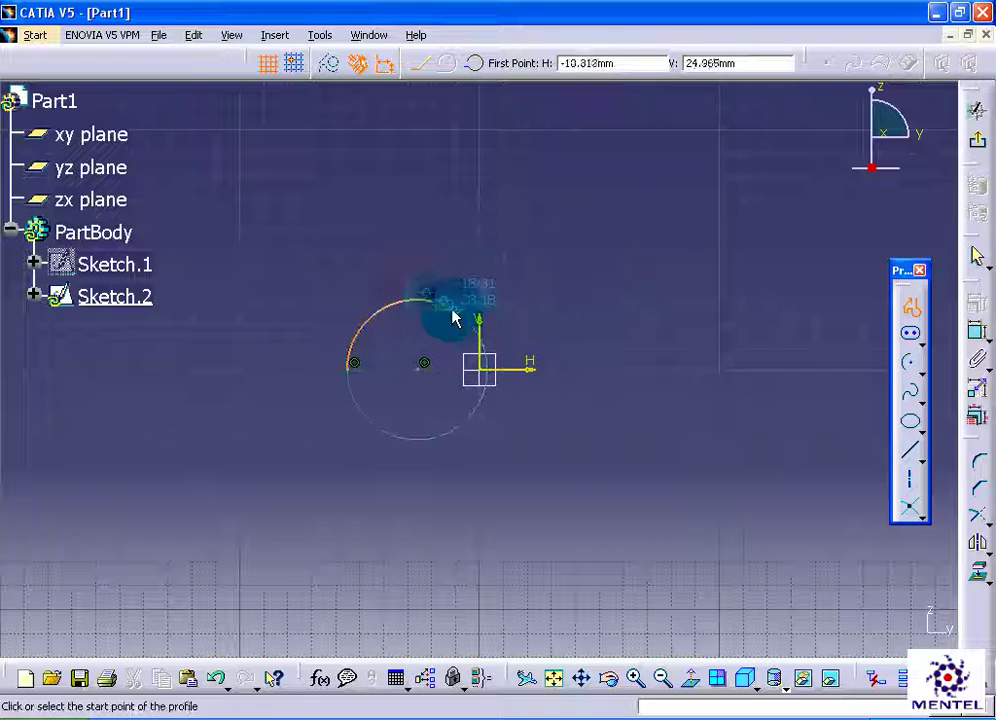
{"action": "left_click", "coordinate": [653, 365]}
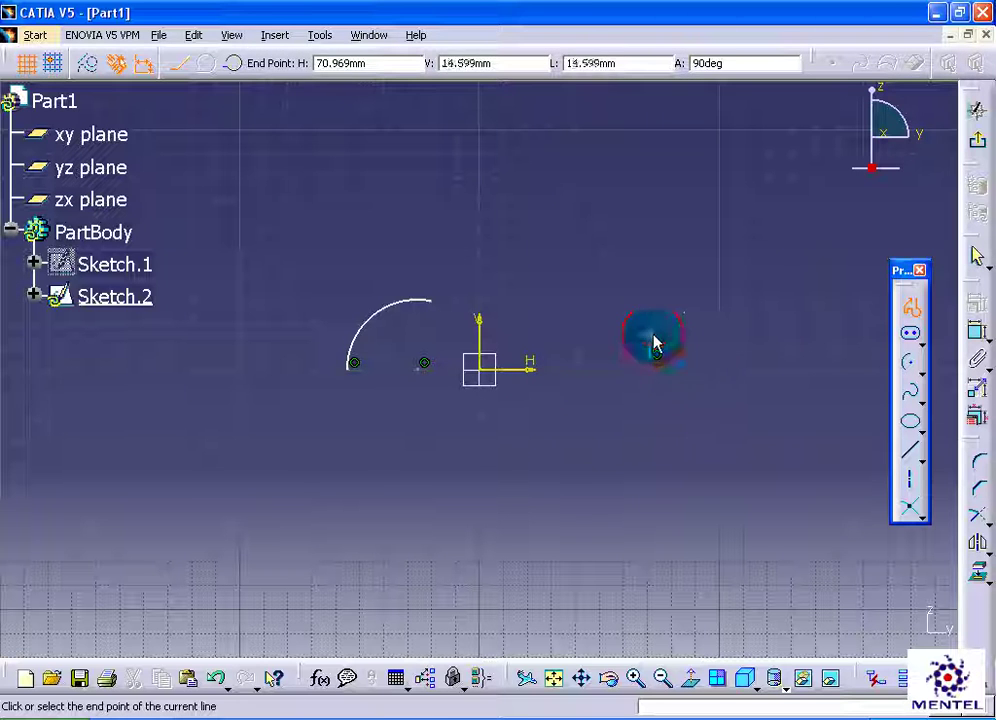
{"action": "left_click", "coordinate": [650, 325]}
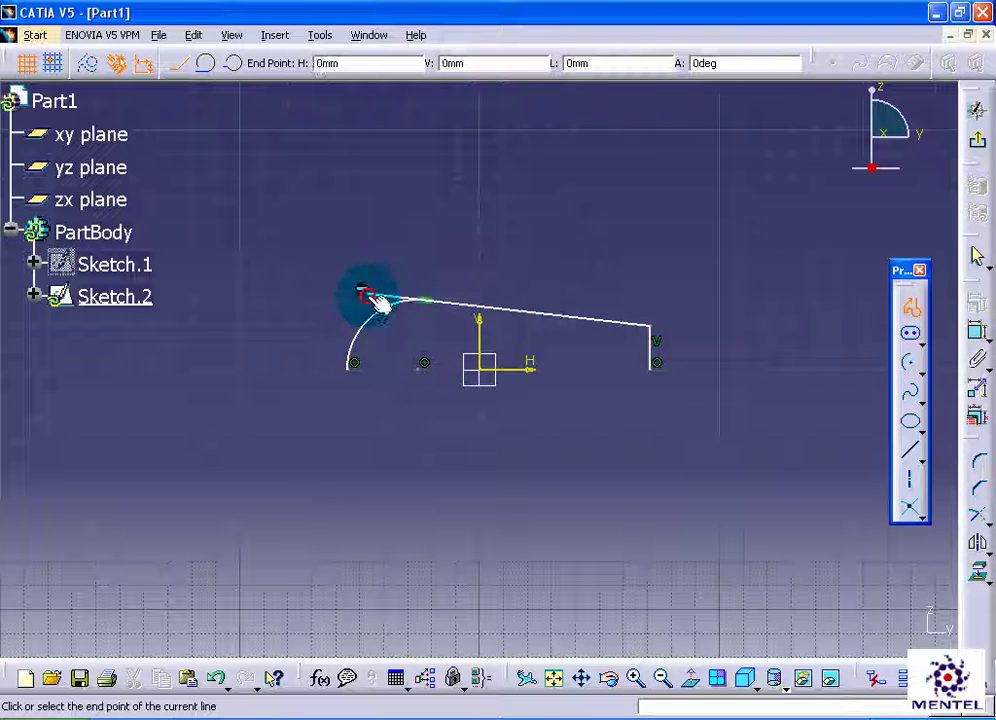
{"action": "left_click", "coordinate": [977, 515]}
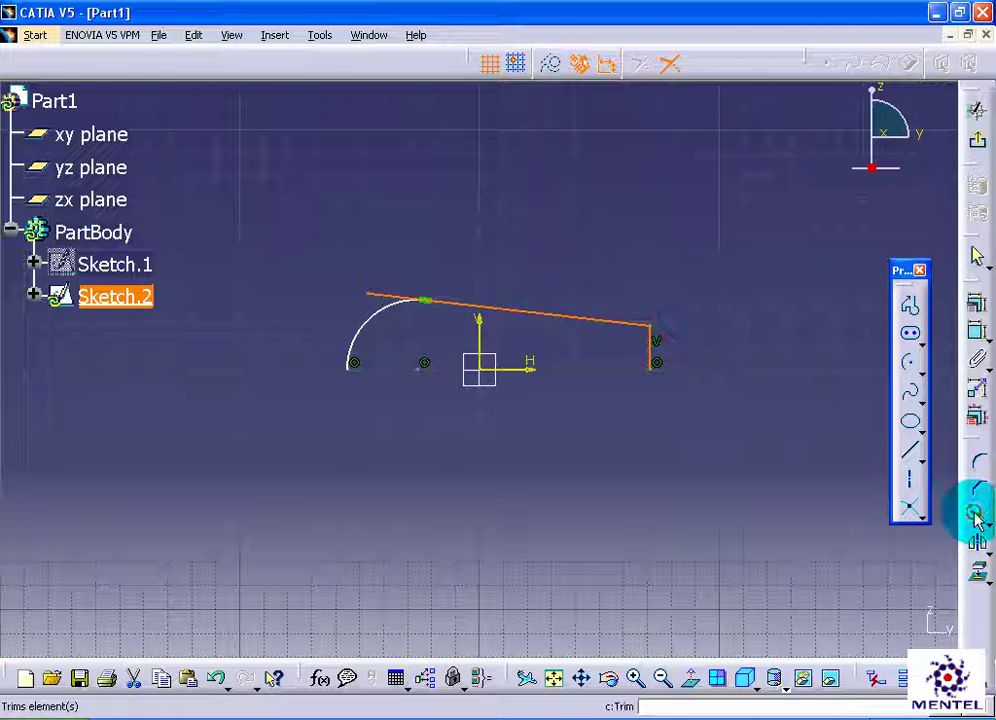
Step: Trim the sloping line and the arc so they meet at their intersection
{"action": "left_click", "coordinate": [978, 515]}
{"action": "left_click", "coordinate": [667, 65]}
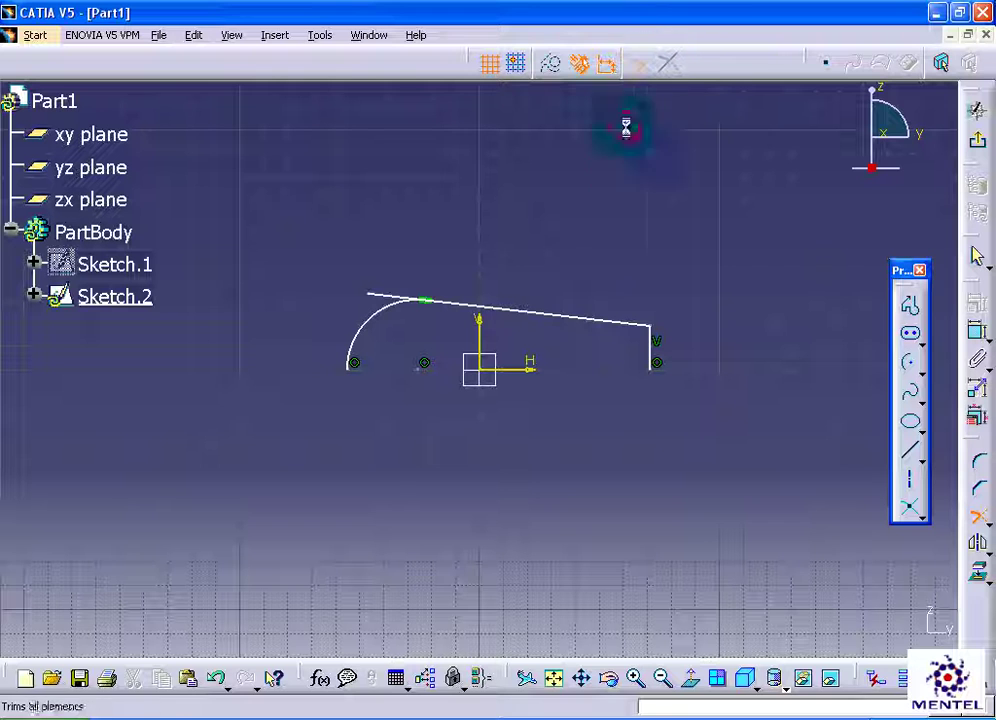
{"action": "left_click", "coordinate": [537, 320]}
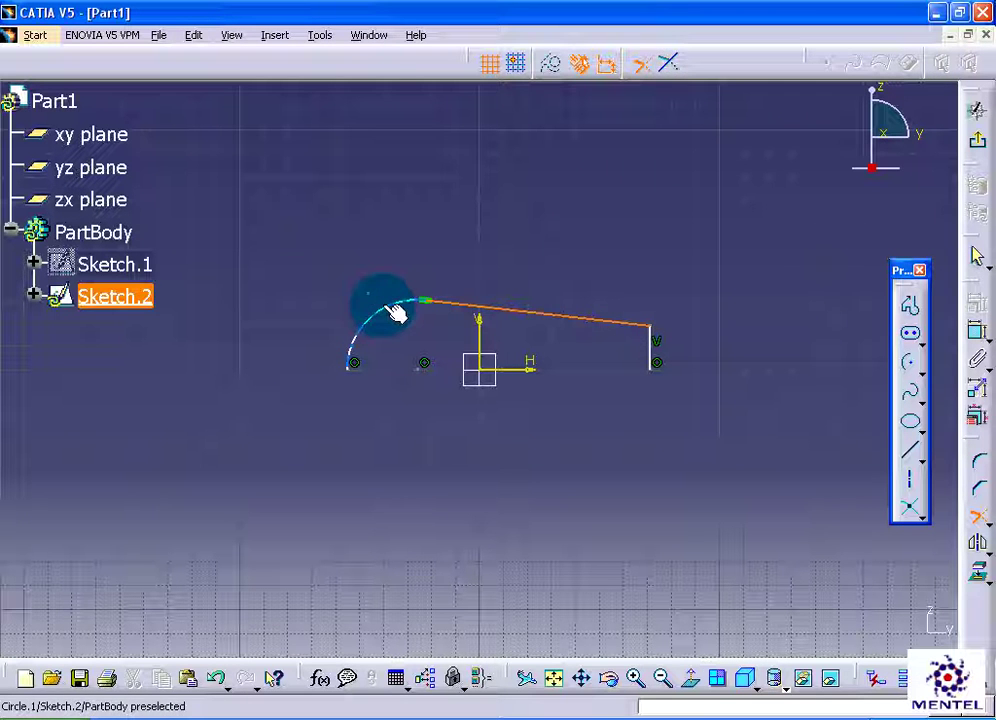
{"action": "left_click", "coordinate": [382, 309]}
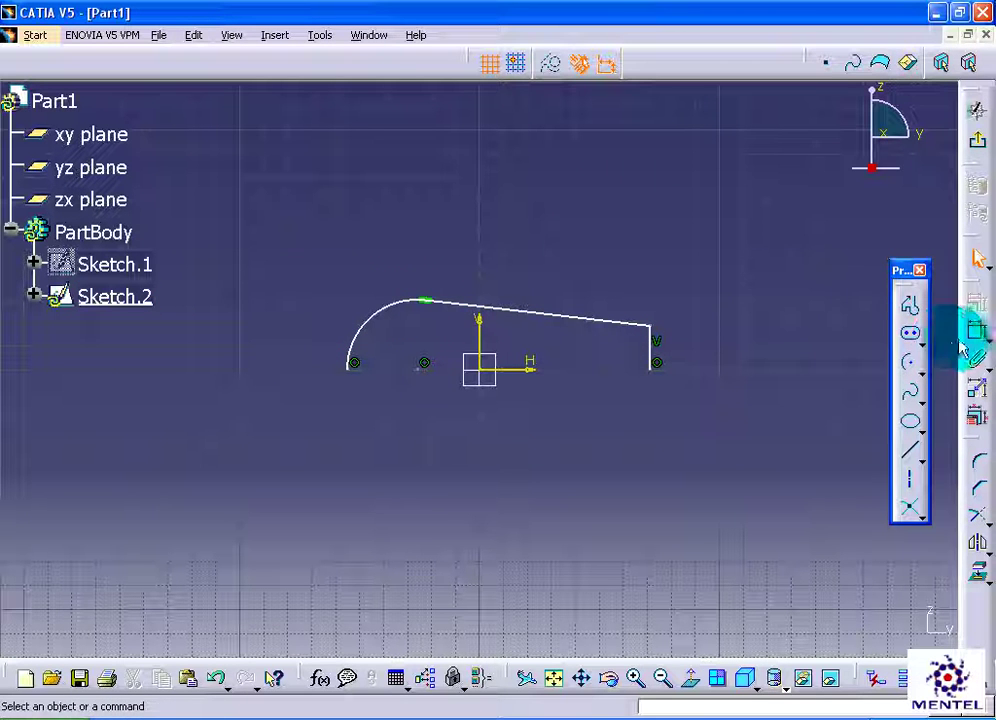
Step: Dimension the offsets, height and arc radius (R 29.199, 18.249, 70.969, 25.954)
{"action": "left_click", "coordinate": [424, 366]}
{"action": "left_click", "coordinate": [480, 330]}
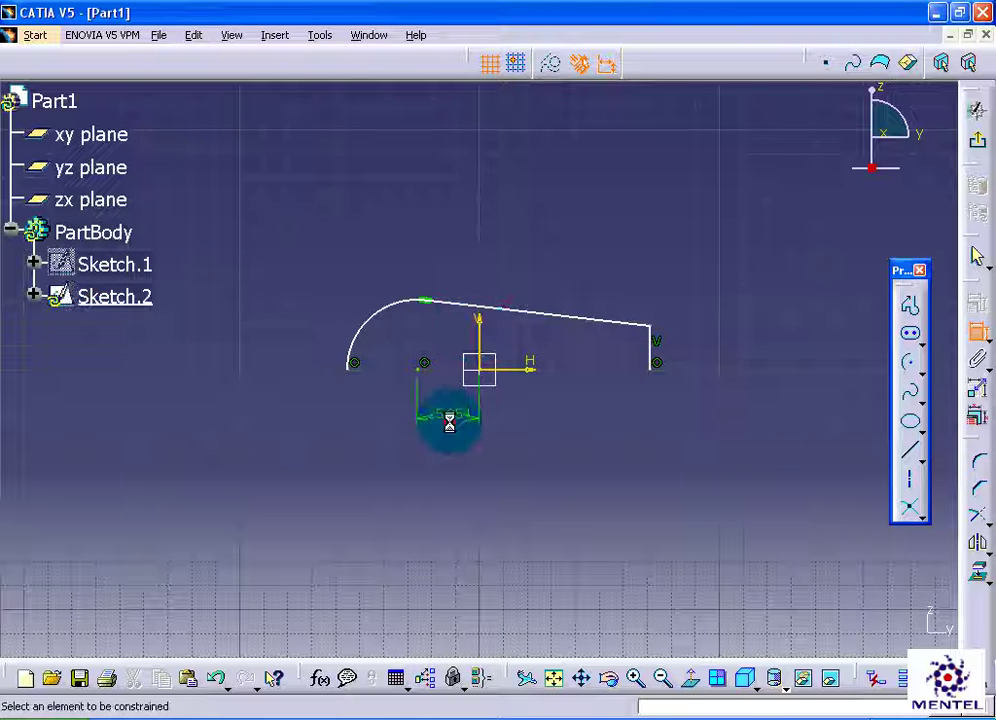
{"action": "left_click", "coordinate": [660, 355]}
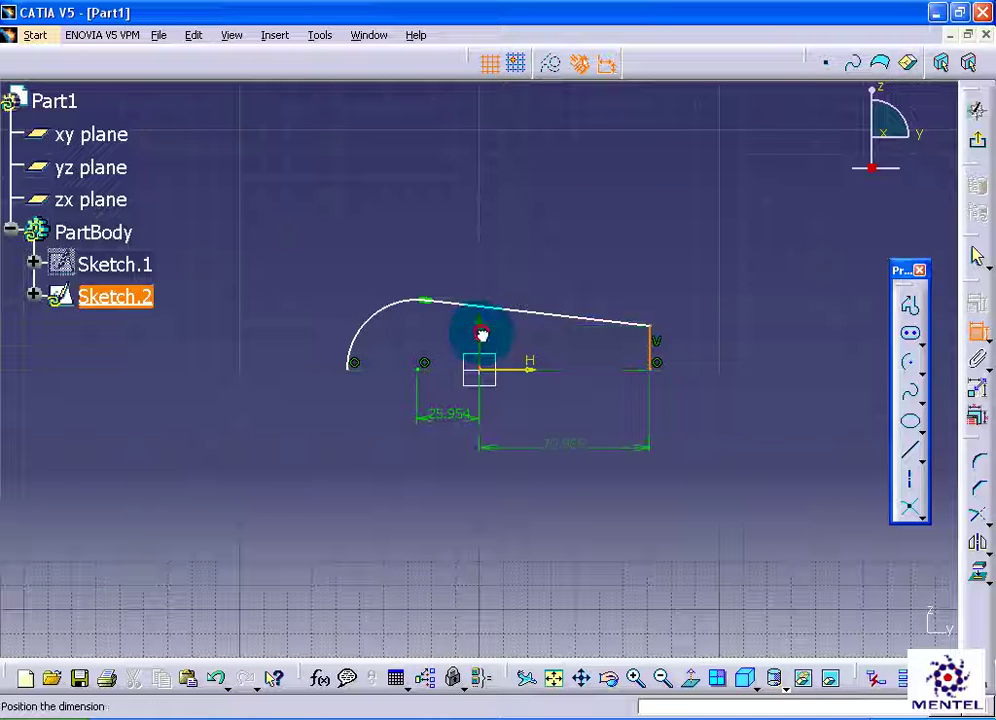
{"action": "left_click", "coordinate": [540, 411]}
{"action": "left_click", "coordinate": [656, 345]}
{"action": "left_click", "coordinate": [710, 364]}
{"action": "left_click", "coordinate": [393, 305]}
{"action": "left_click", "coordinate": [355, 260]}
{"action": "left_click", "coordinate": [977, 460]}
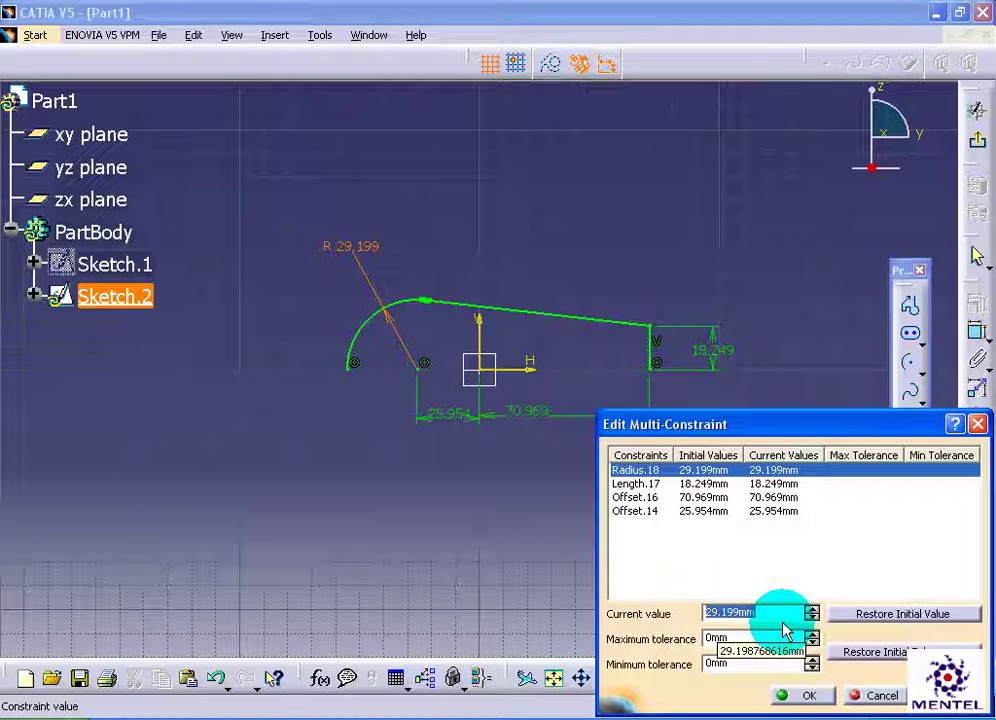
Step: Set the arc radius to 25, height to 15, and offsets to 40 and 10 mm
{"action": "left_click", "coordinate": [745, 486]}
{"action": "type", "text": "15"}
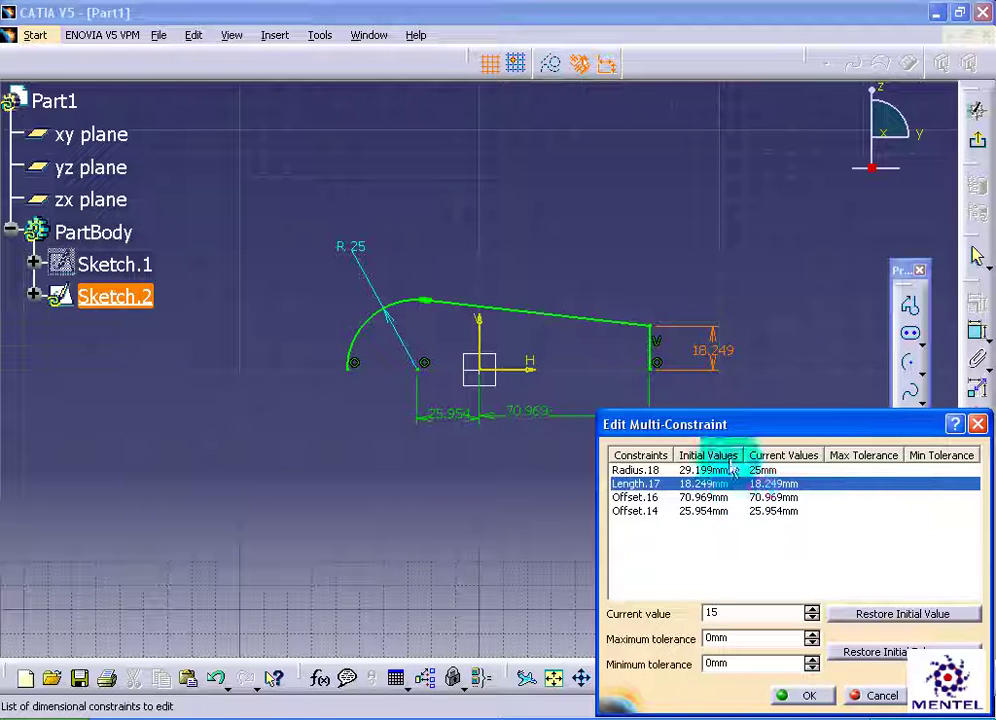
{"action": "left_click", "coordinate": [727, 497]}
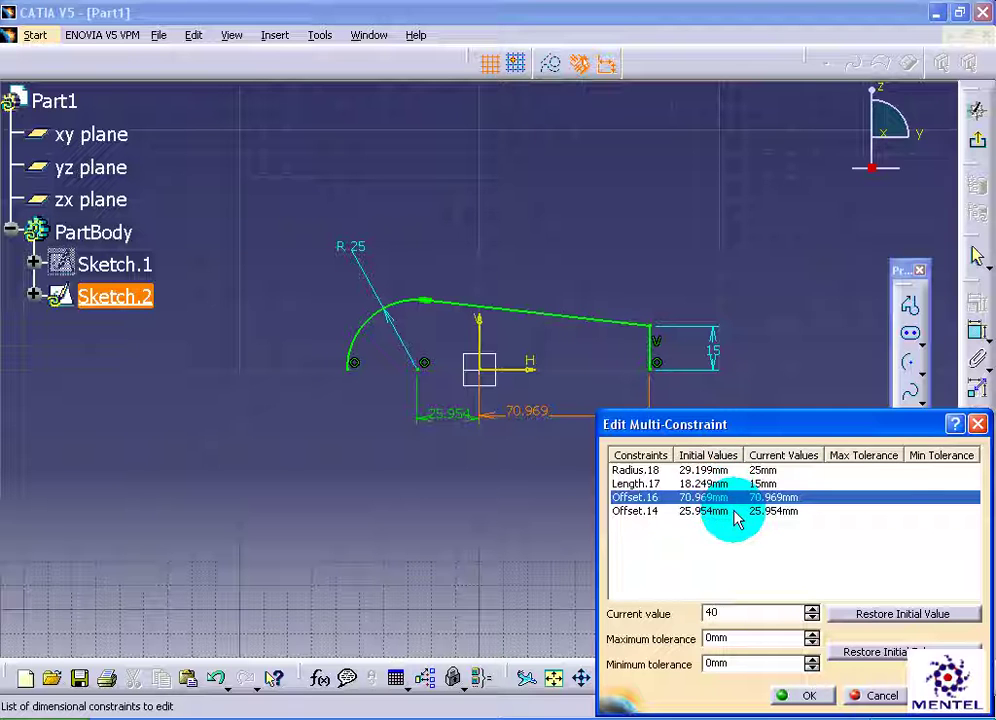
{"action": "left_click", "coordinate": [680, 513]}
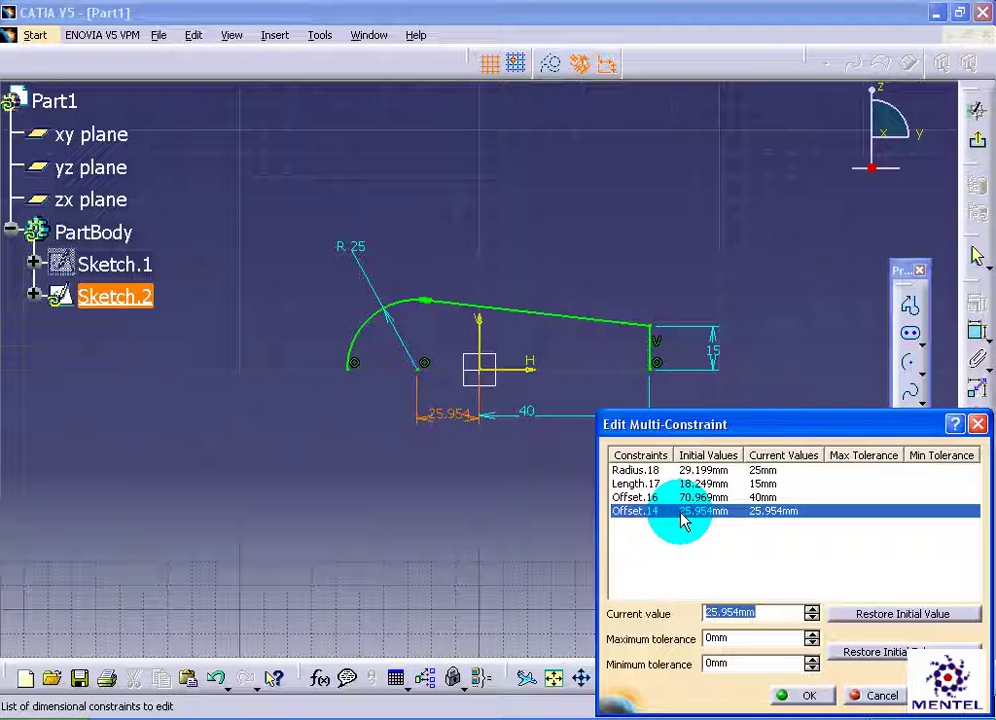
{"action": "left_click", "coordinate": [800, 697]}
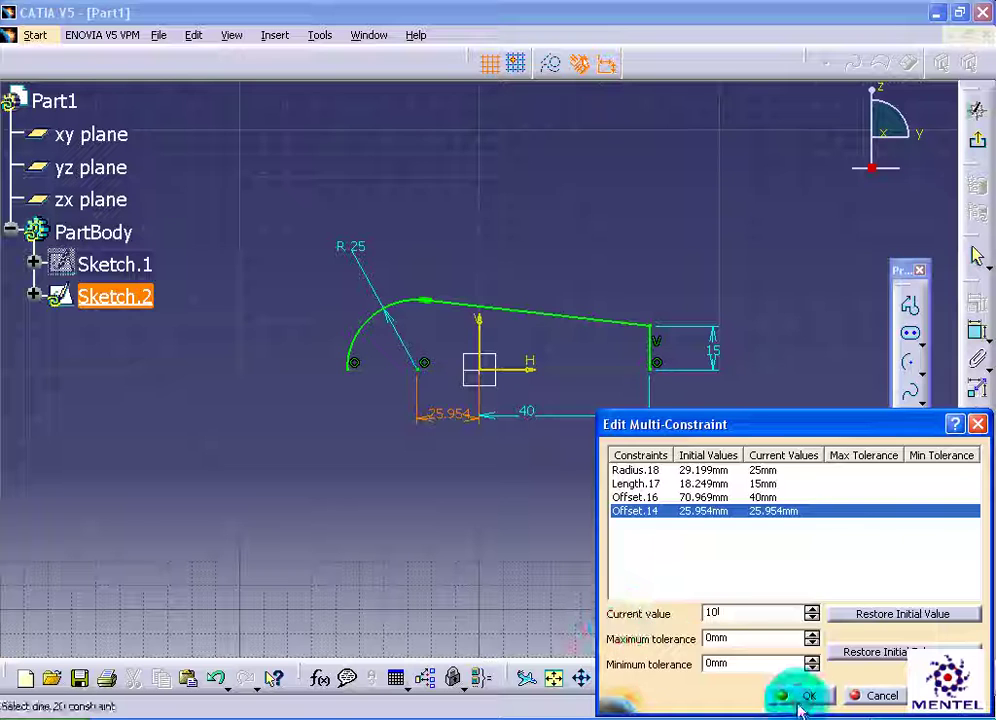
Step: Exit the sketch and show Sketch.1 again
{"action": "left_click", "coordinate": [978, 142]}
{"action": "left_click", "coordinate": [127, 232]}
{"action": "right_click", "coordinate": [127, 230]}
{"action": "left_click", "coordinate": [172, 288]}
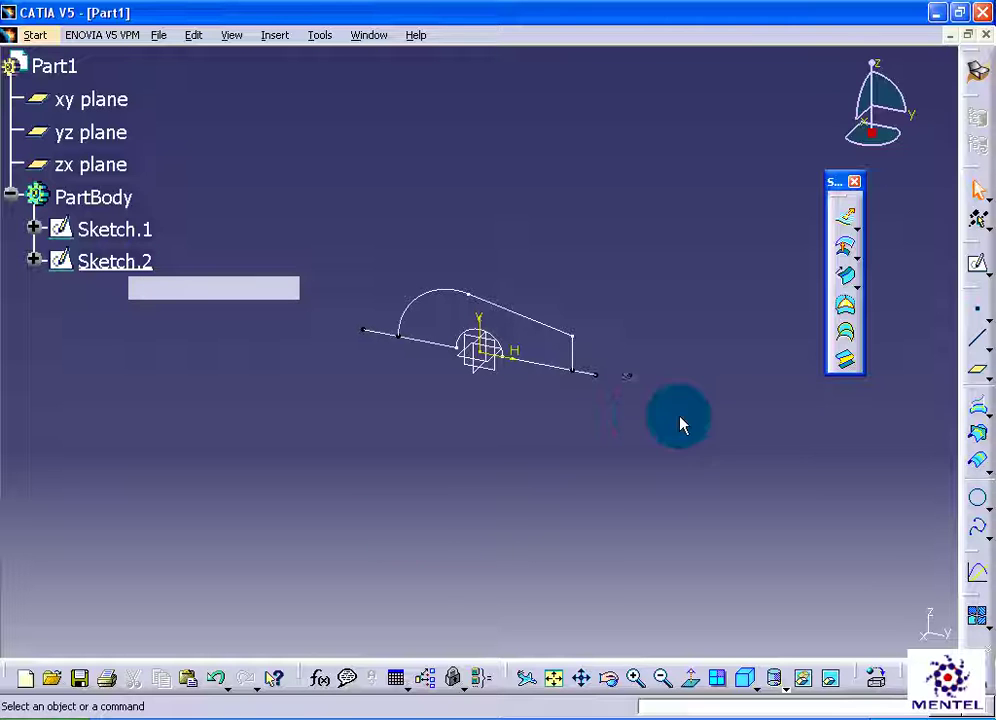
{"action": "left_click_drag", "start_coordinate": [858, 232], "coordinate": [913, 254]}
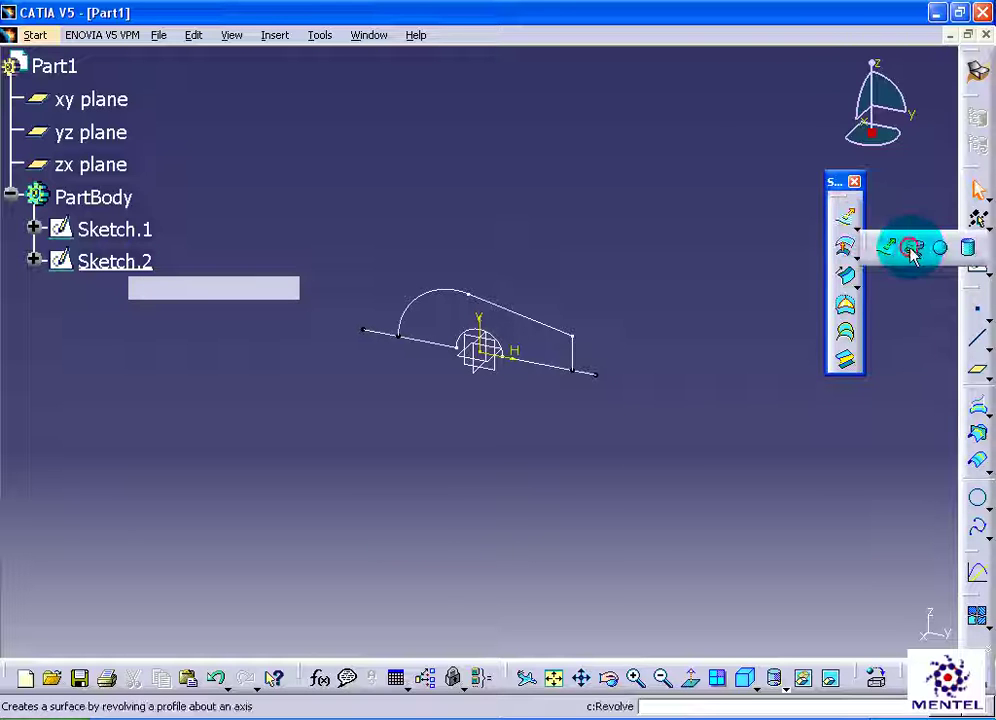
Step: Revolve Sketch.2 about Sketch.1's edge, 90° on both sides, creating Revolute.1
{"action": "left_click", "coordinate": [583, 355]}
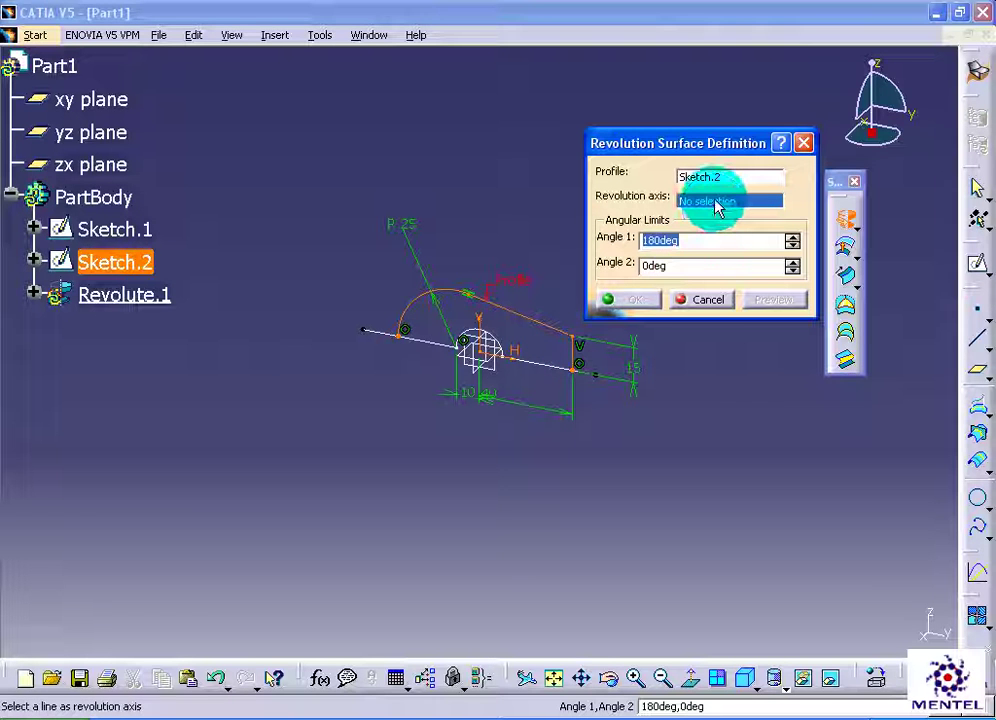
{"action": "left_click", "coordinate": [540, 362]}
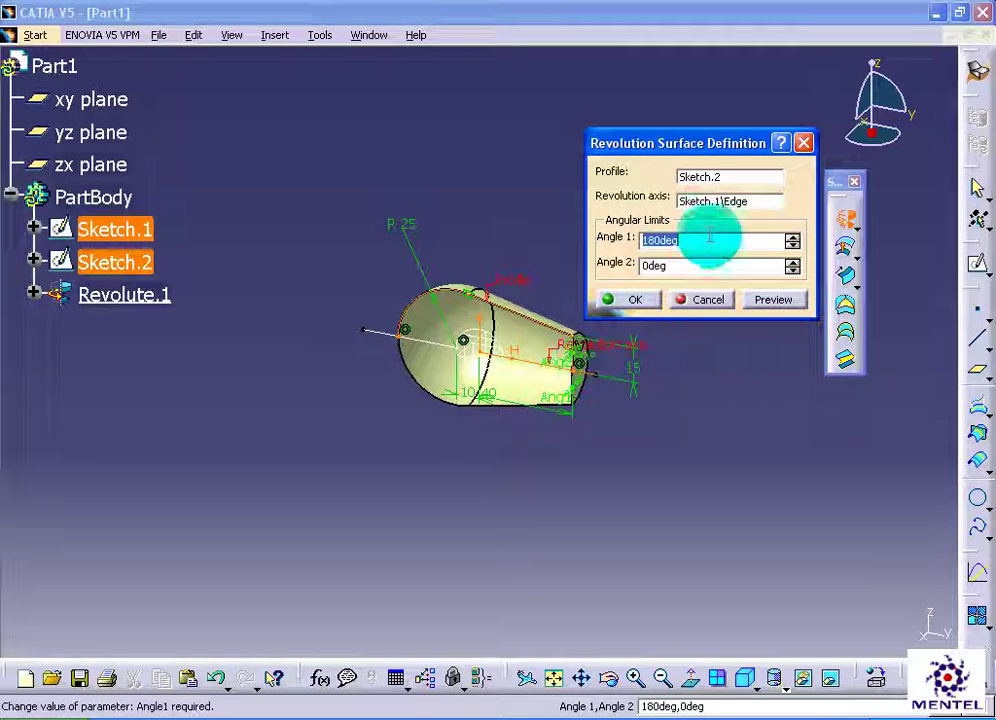
{"action": "type", "text": "90"}
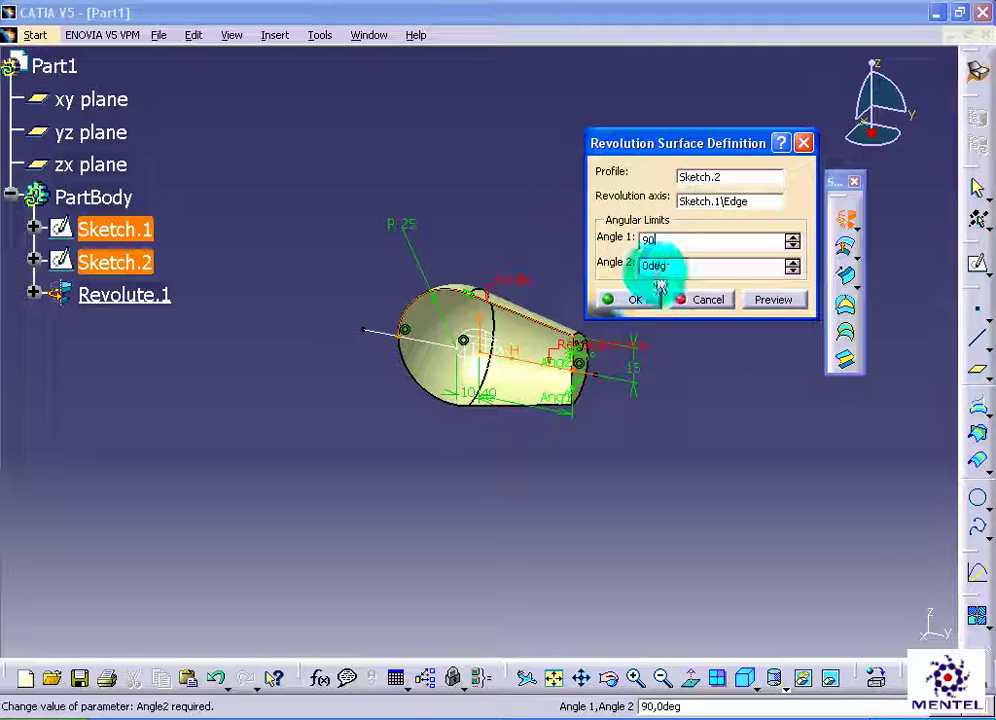
{"action": "double_click", "coordinate": [670, 266]}
{"action": "type", "text": "-90"}
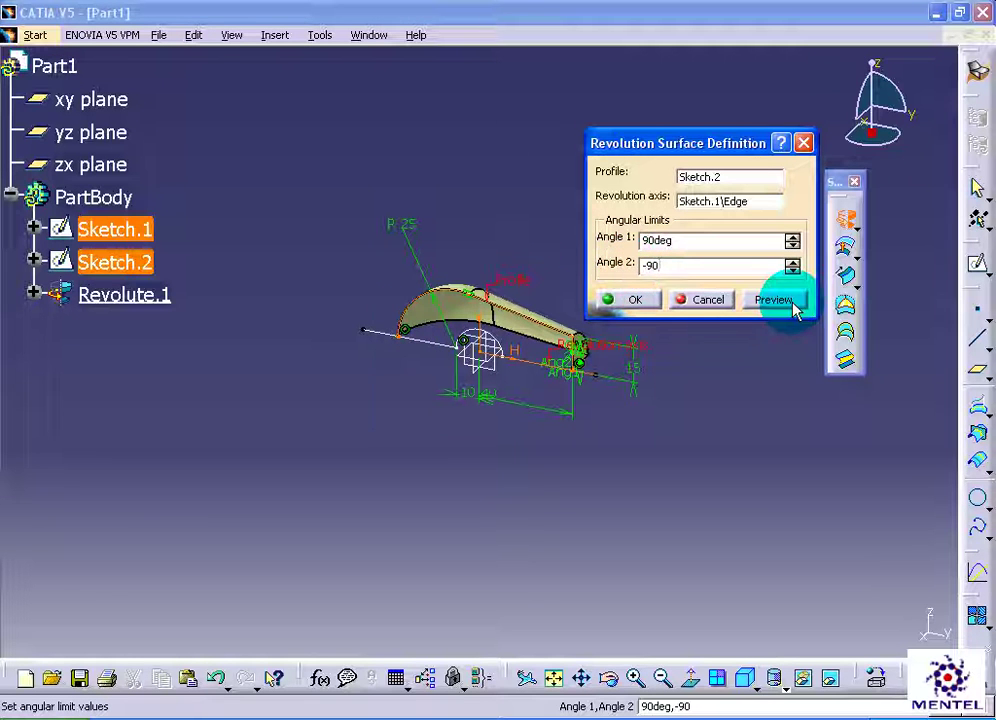
{"action": "left_click", "coordinate": [782, 300]}
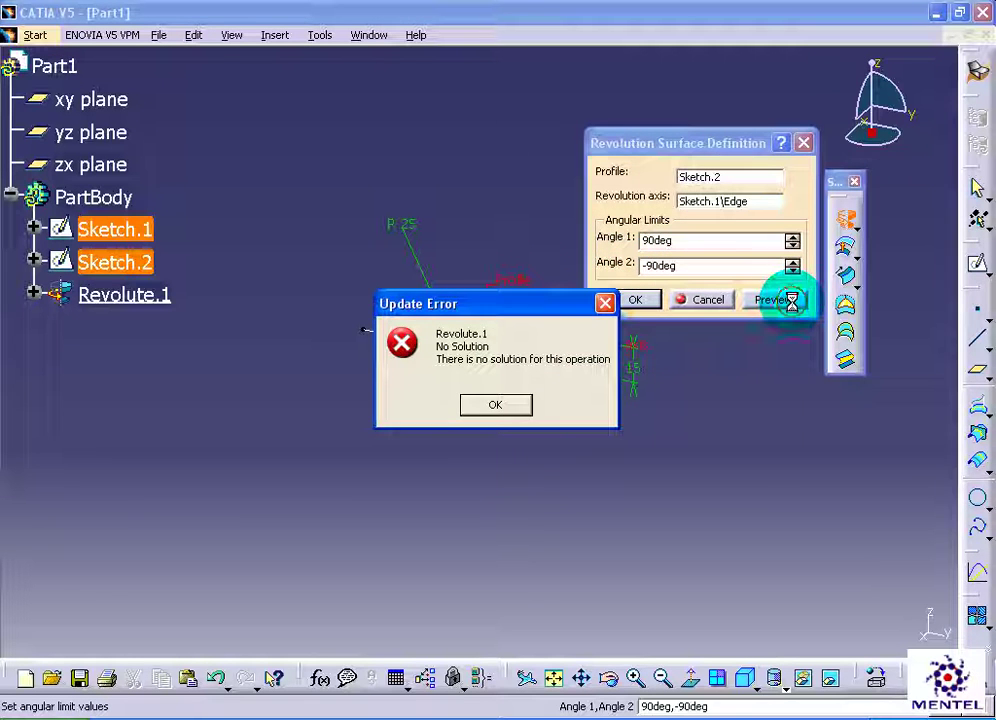
{"action": "left_click", "coordinate": [518, 404]}
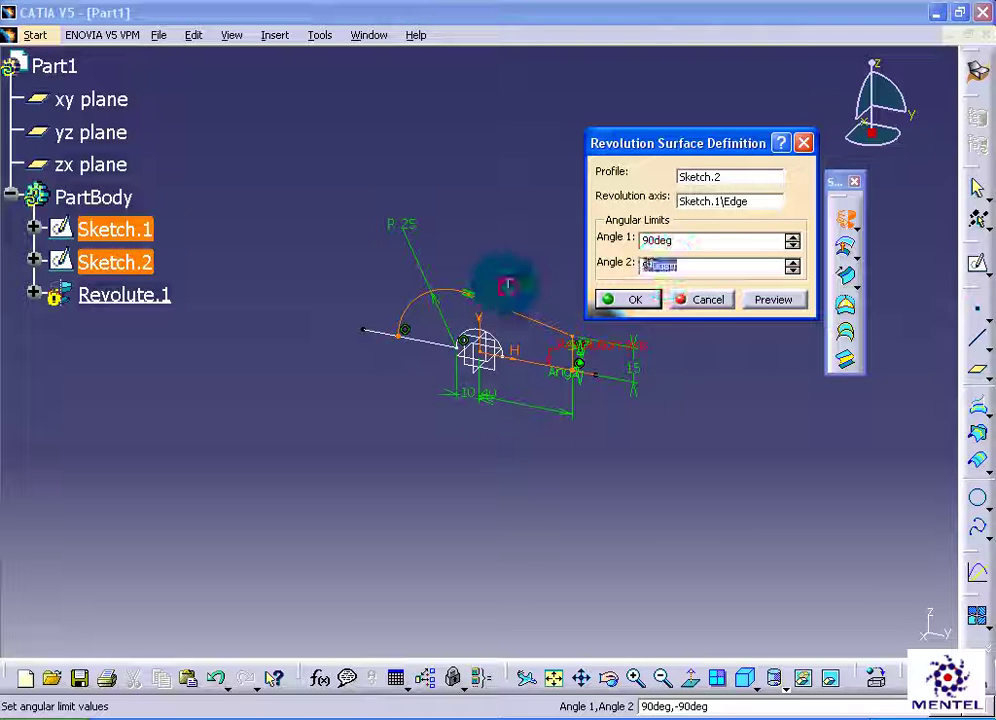
{"action": "type", "text": "90"}
{"action": "left_click", "coordinate": [767, 300]}
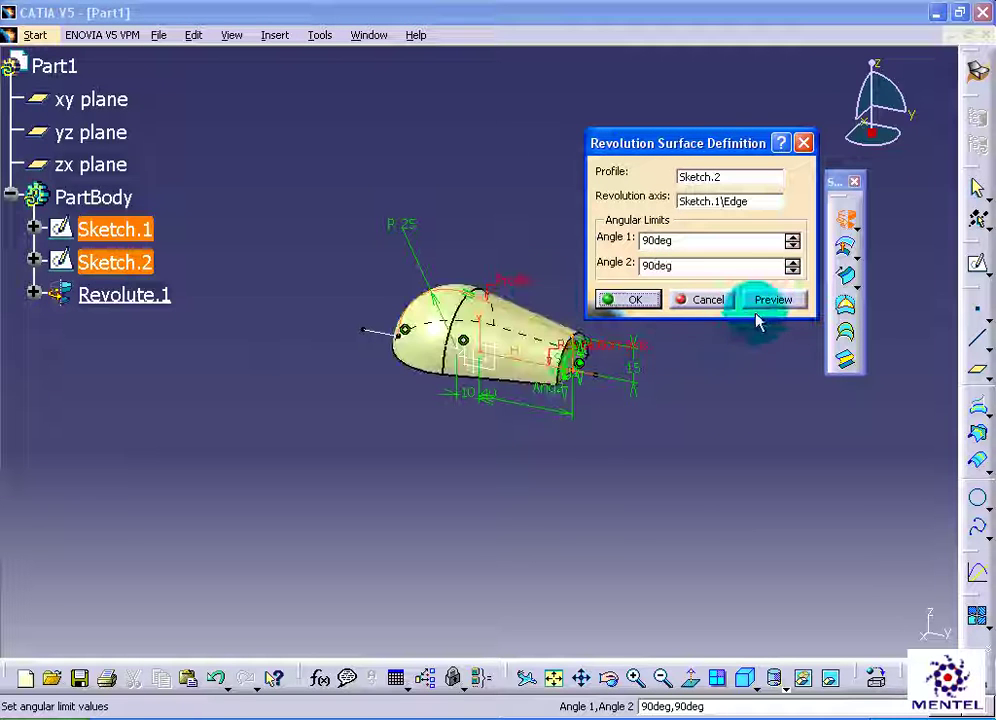
{"action": "left_click", "coordinate": [658, 300]}
{"action": "mouse_move", "coordinate": [656, 356]}
{"action": "middle_mouse_down"}
{"action": "mouse_move", "coordinate": [627, 257]}
{"action": "mouse_move", "coordinate": [754, 277]}
{"action": "middle_mouse_up"}
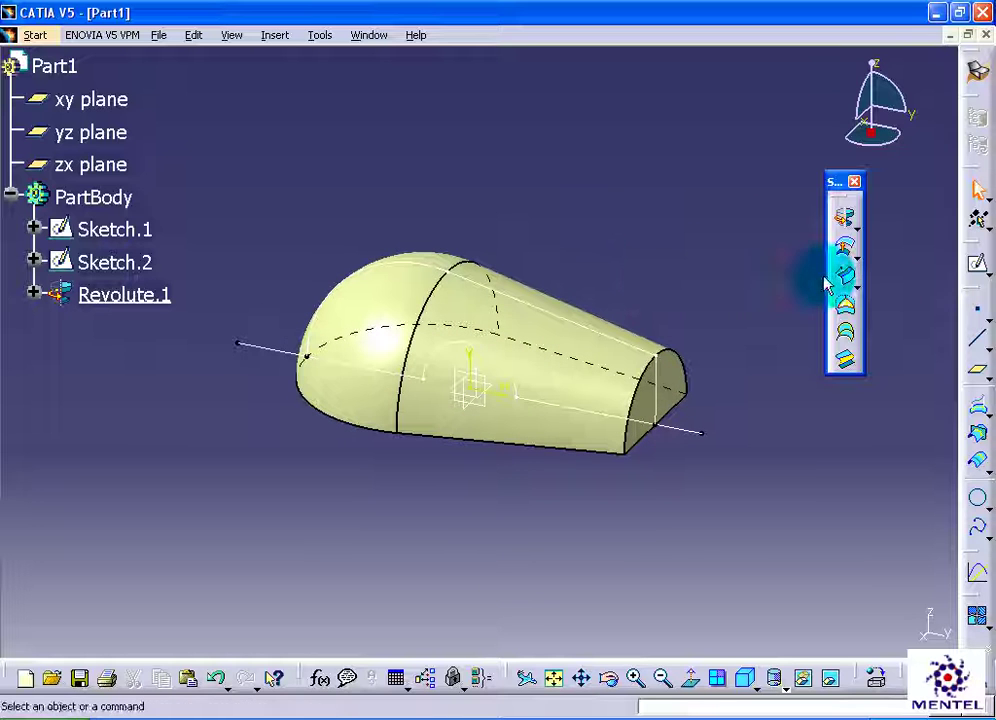
Step: Extrude Sketch.1 50 mm in both directions to create the Extrude.1 sheet surface
{"action": "left_click", "coordinate": [855, 228]}
{"action": "left_click", "coordinate": [884, 250]}
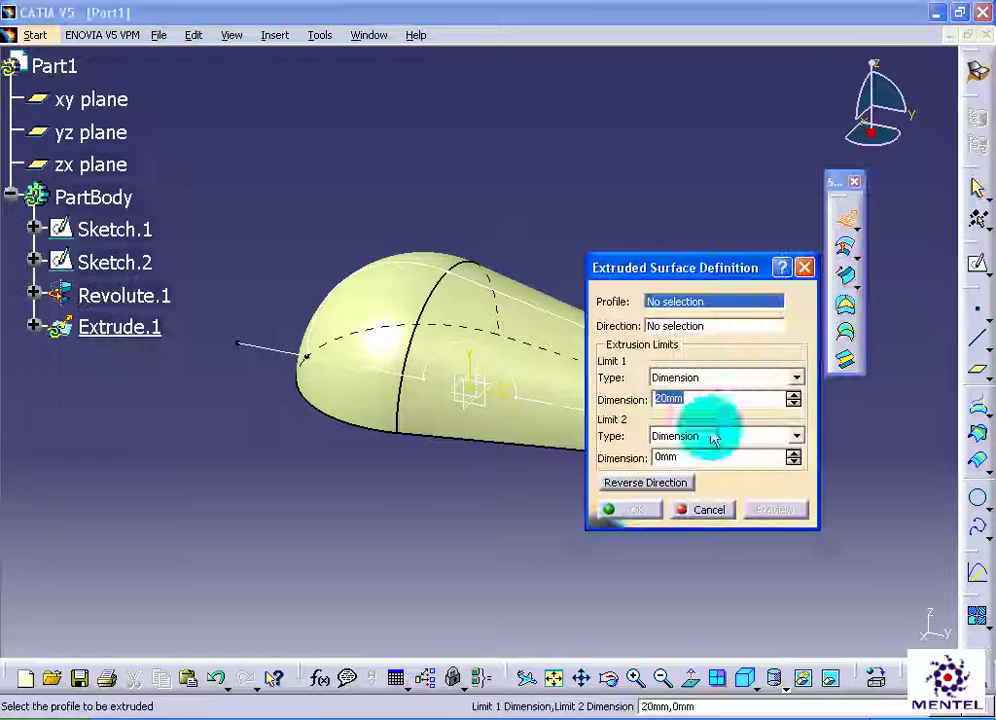
{"action": "left_click", "coordinate": [283, 362]}
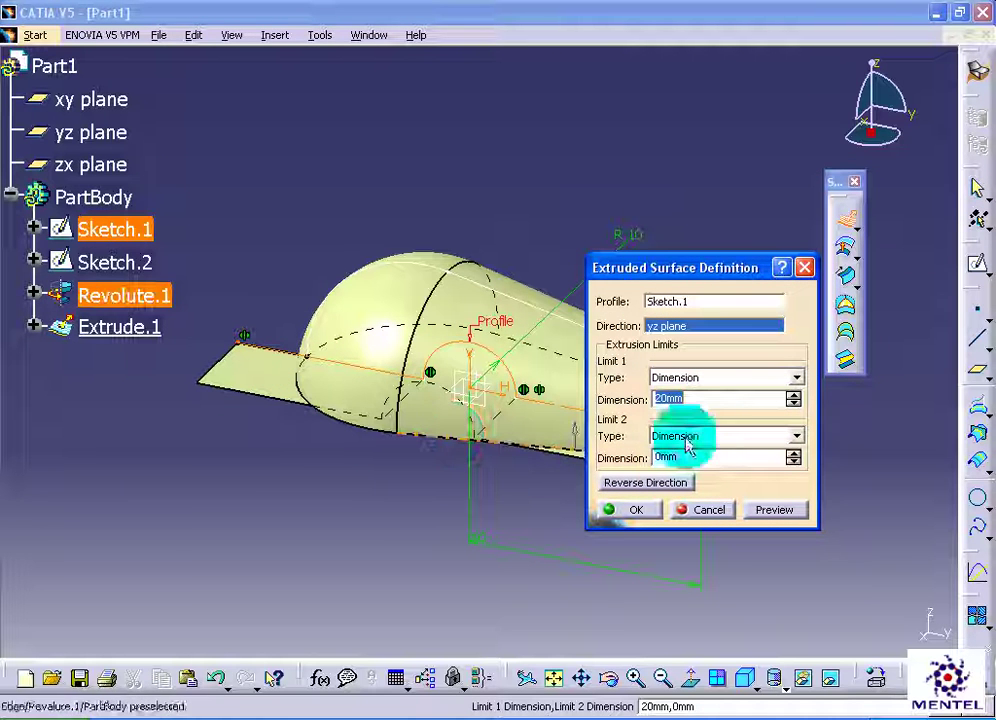
{"action": "type", "text": "50"}
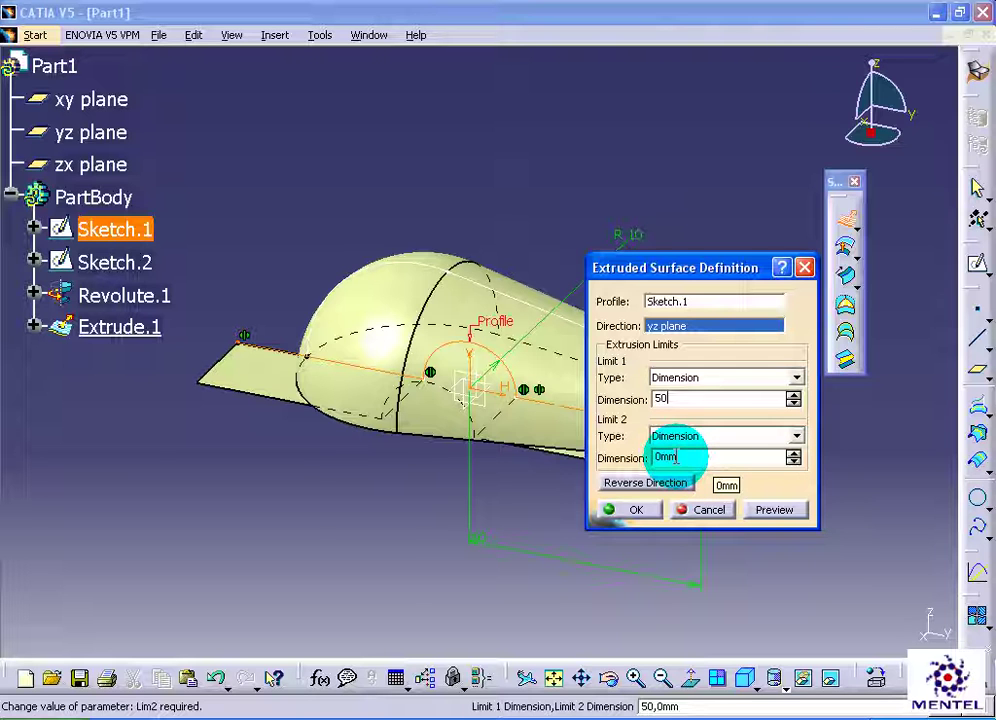
{"action": "left_click", "coordinate": [685, 457]}
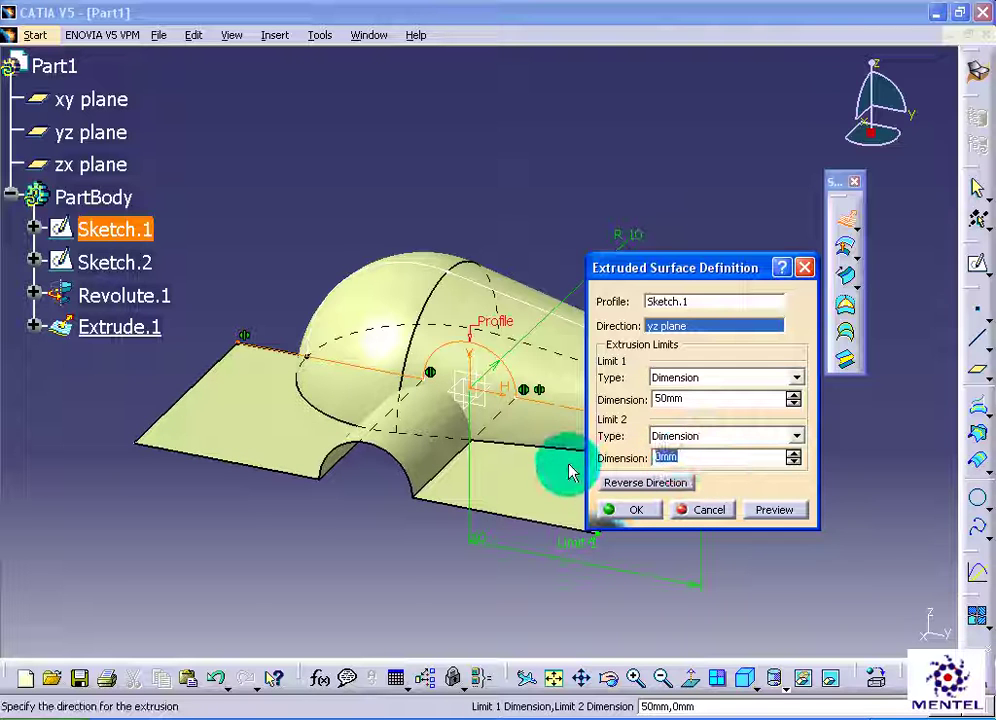
{"action": "type", "text": "50"}
{"action": "left_click", "coordinate": [772, 510]}
{"action": "left_click", "coordinate": [634, 510]}
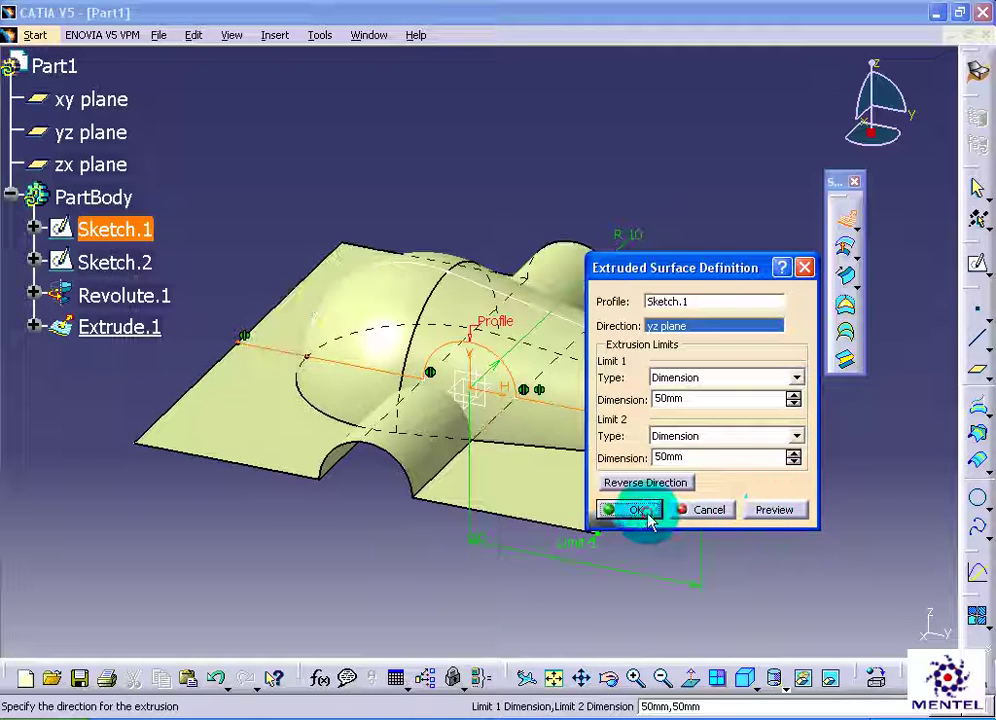
{"action": "middle_click_drag", "start_coordinate": [618, 267], "coordinate": [625, 258]}
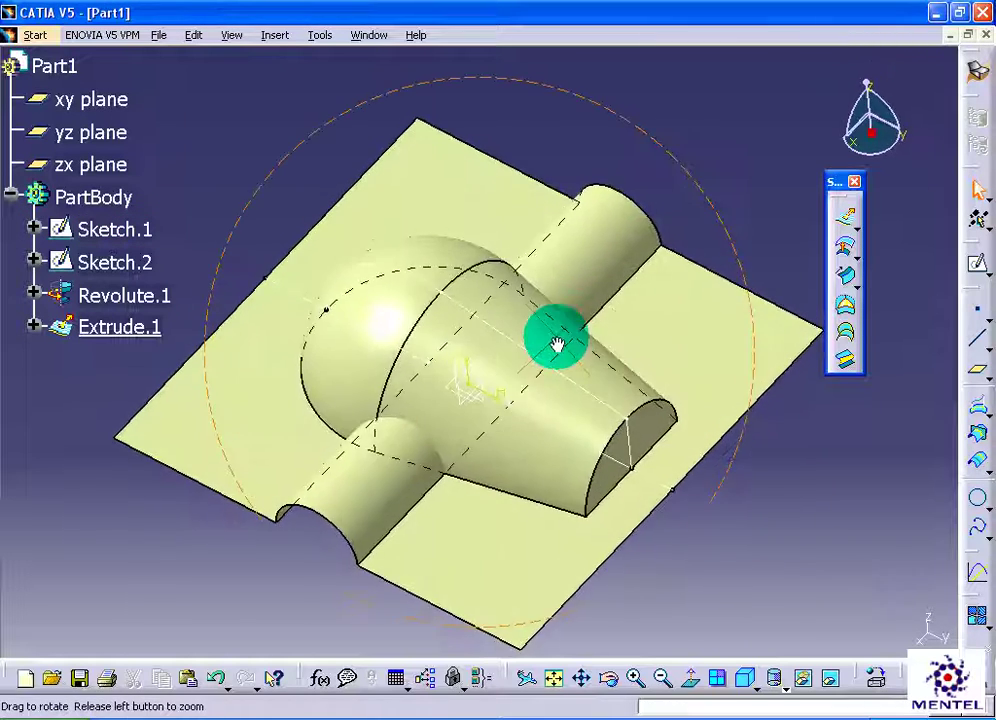
Step: Trim Extrude.1 and Revolute.1 against each other to create Trim.1
{"action": "left_click", "coordinate": [272, 37]}
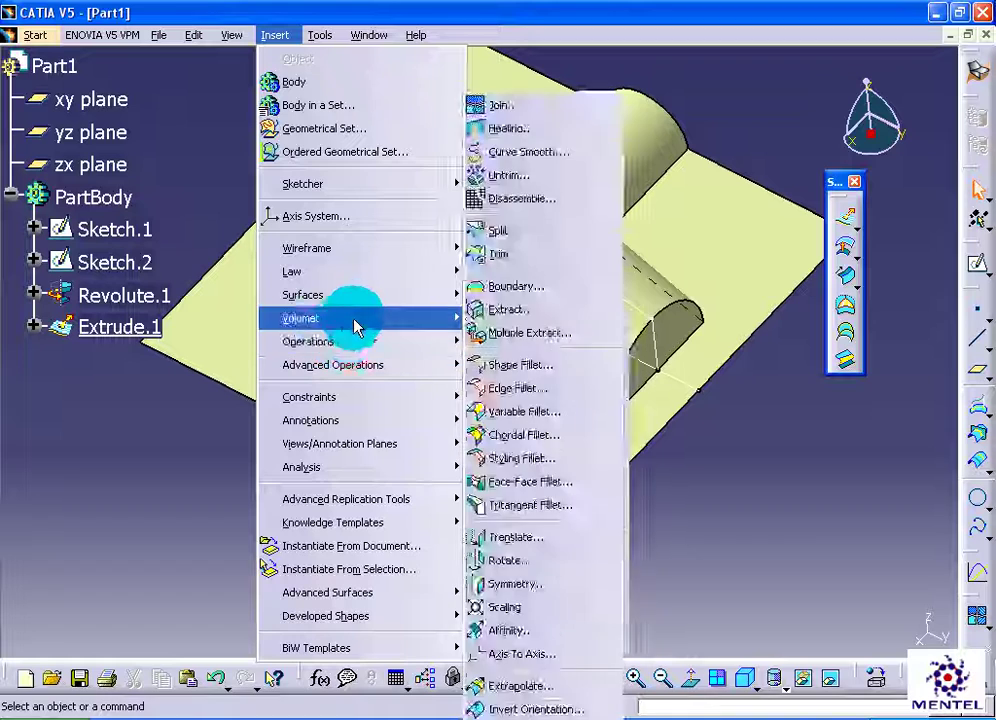
{"action": "mouse_move", "coordinate": [308, 341]}
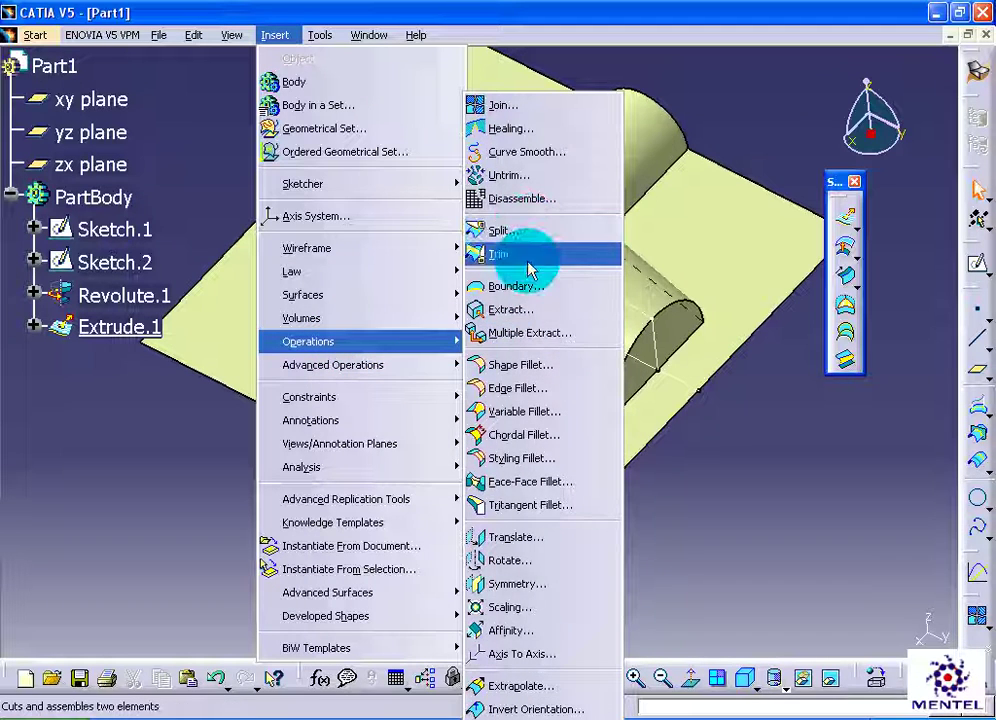
{"action": "left_click", "coordinate": [530, 268]}
{"action": "left_click", "coordinate": [474, 465]}
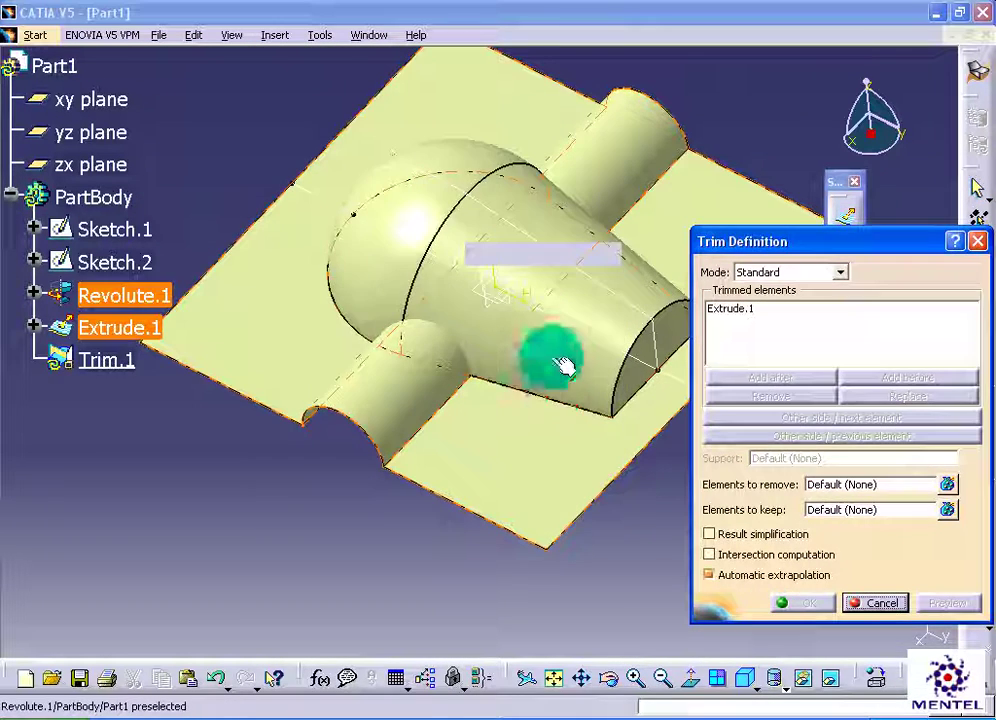
{"action": "left_click", "coordinate": [556, 362]}
{"action": "left_click", "coordinate": [802, 603]}
{"action": "mouse_move", "coordinate": [411, 400]}
{"action": "middle_mouse_down"}
{"action": "mouse_move", "coordinate": [542, 33]}
{"action": "mouse_move", "coordinate": [456, 200]}
{"action": "mouse_move", "coordinate": [390, 372]}
{"action": "mouse_move", "coordinate": [422, 422]}
{"action": "mouse_move", "coordinate": [360, 300]}
{"action": "middle_mouse_up"}
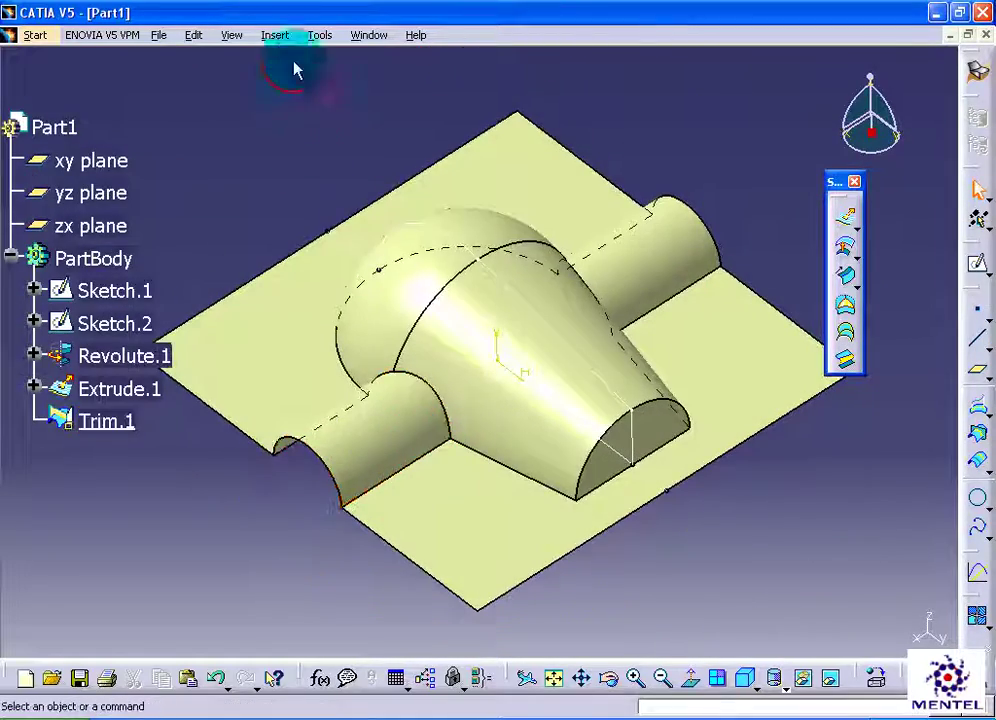
Step: Start a 5 mm edge fillet on Trim.1's two channel edges and preview it
{"action": "left_click", "coordinate": [275, 36]}
{"action": "mouse_move", "coordinate": [308, 341]}
{"action": "left_click", "coordinate": [530, 390]}
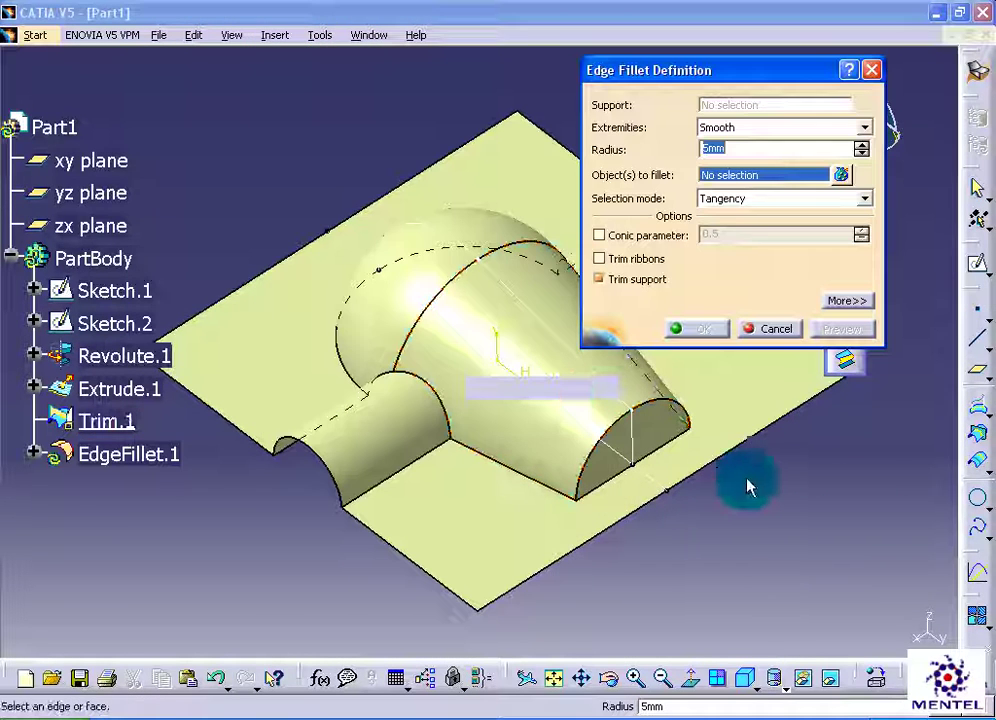
{"action": "left_click", "coordinate": [373, 420]}
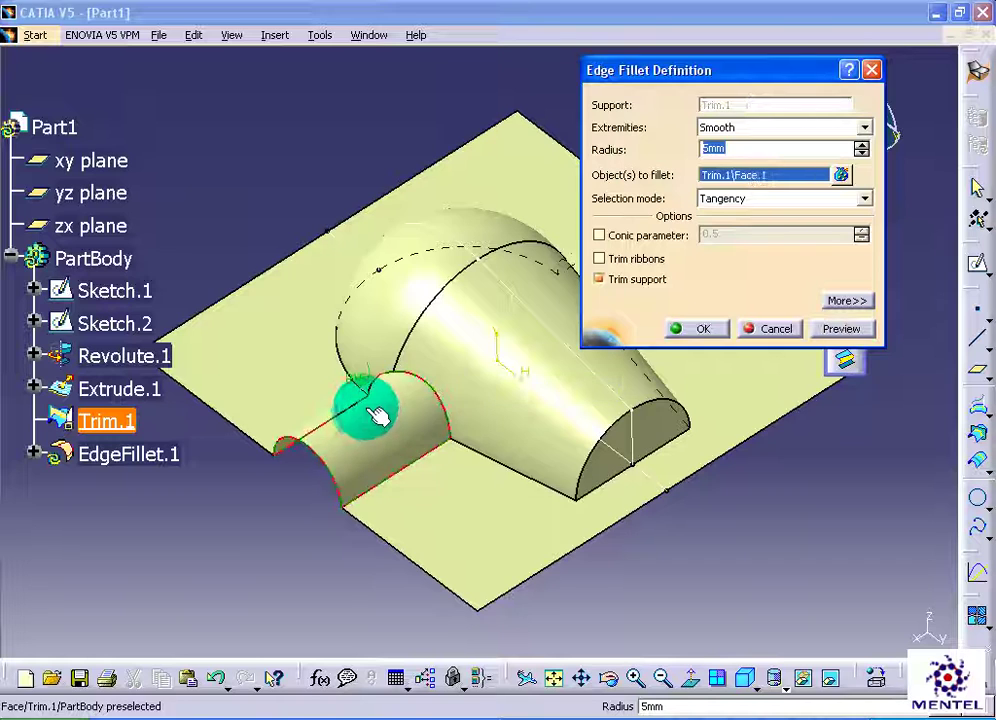
{"action": "middle_click_drag", "start_coordinate": [373, 420], "coordinate": [310, 445]}
{"action": "left_click", "coordinate": [527, 322]}
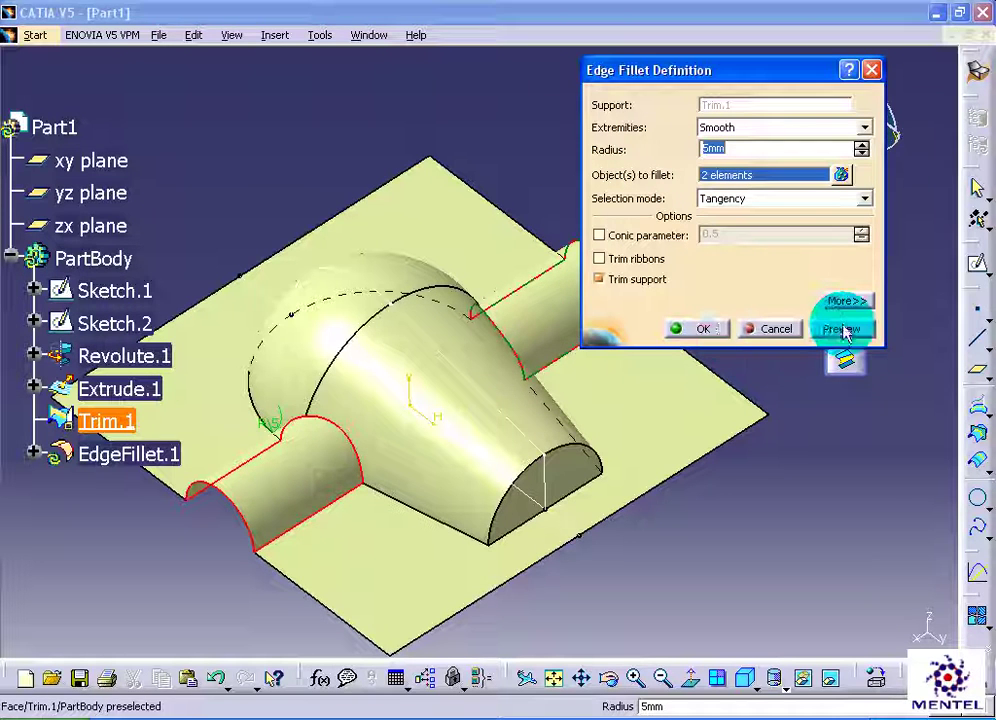
{"action": "left_click", "coordinate": [841, 329]}
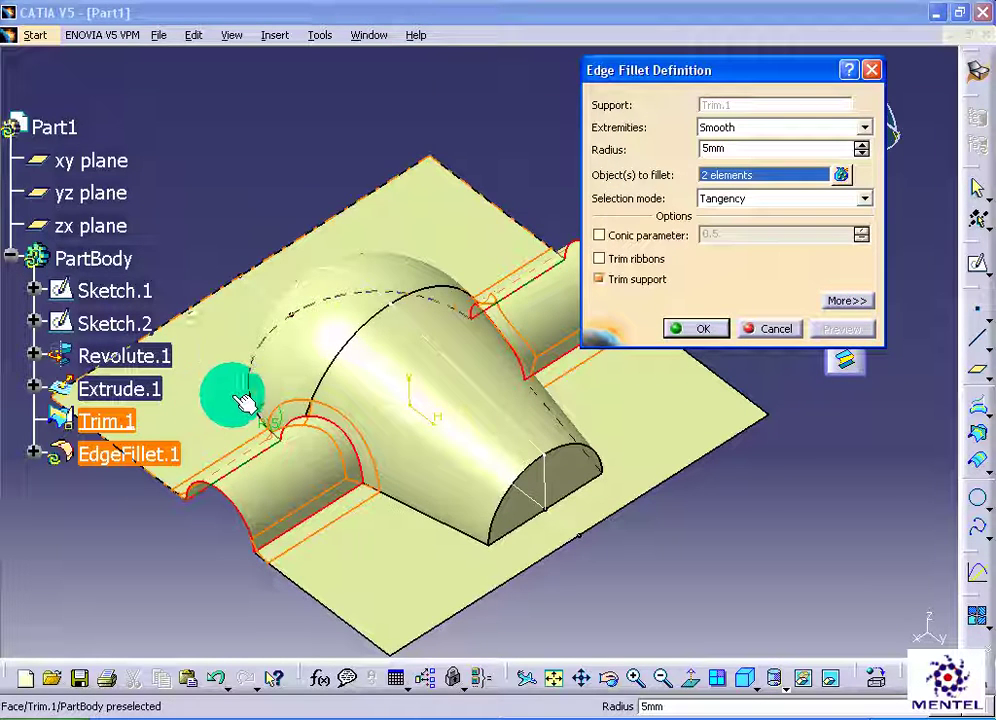
Step: Add the dome's upper edge and the front curved edge, then apply the fillet
{"action": "left_click", "coordinate": [390, 387]}
{"action": "left_click", "coordinate": [841, 329]}
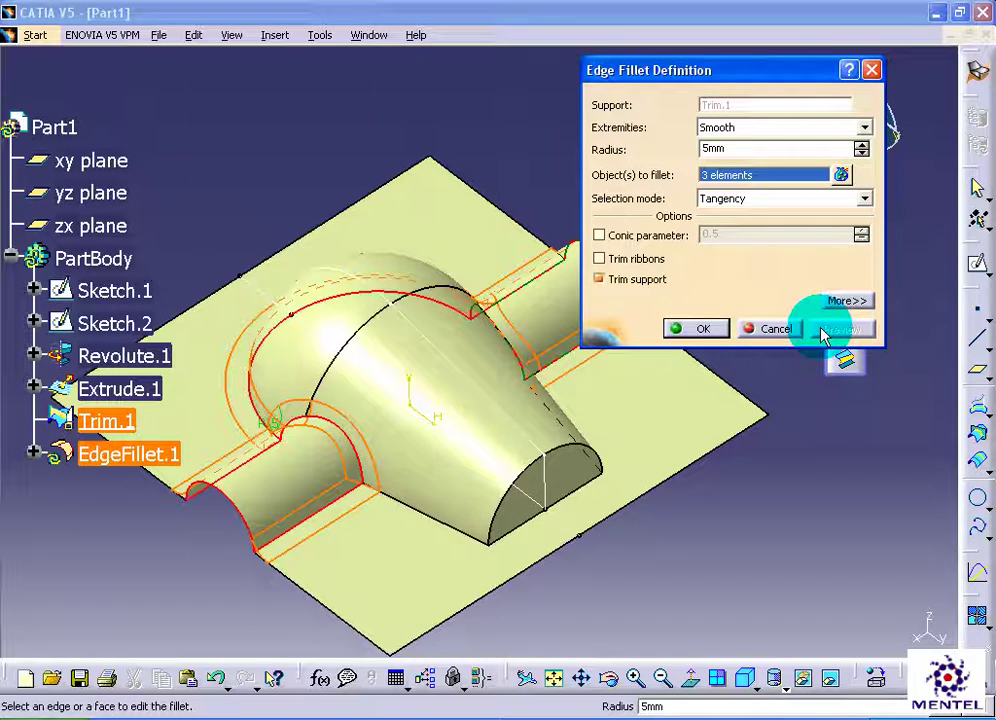
{"action": "mouse_move", "coordinate": [590, 512]}
{"action": "middle_mouse_down"}
{"action": "mouse_move", "coordinate": [567, 500]}
{"action": "mouse_move", "coordinate": [385, 530]}
{"action": "middle_mouse_up"}
{"action": "left_click", "coordinate": [508, 484]}
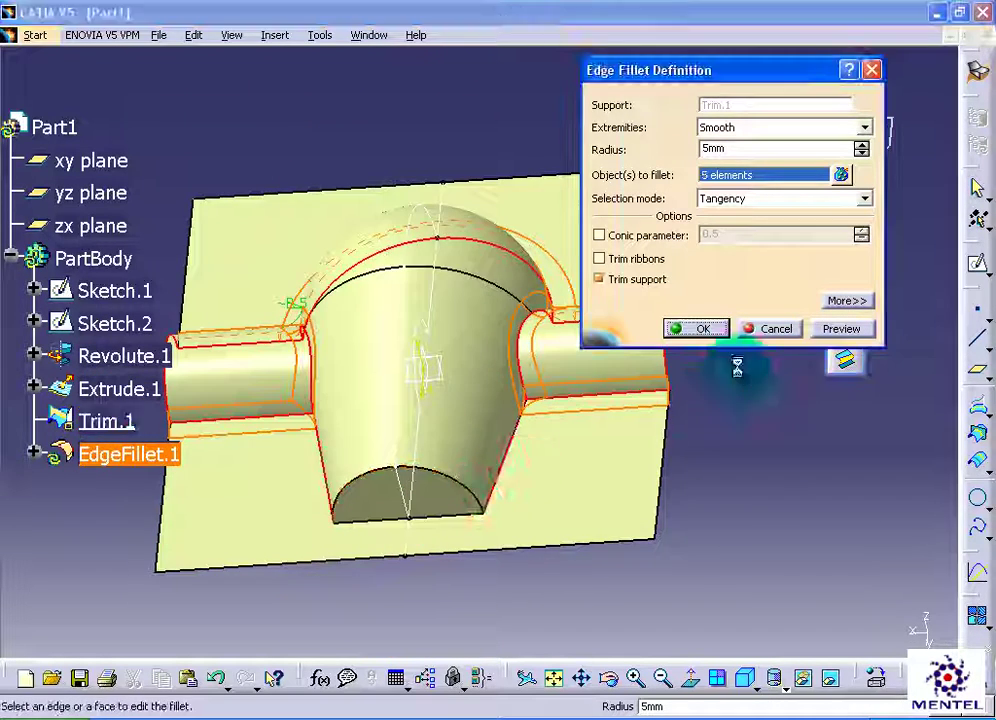
{"action": "left_click", "coordinate": [700, 330]}
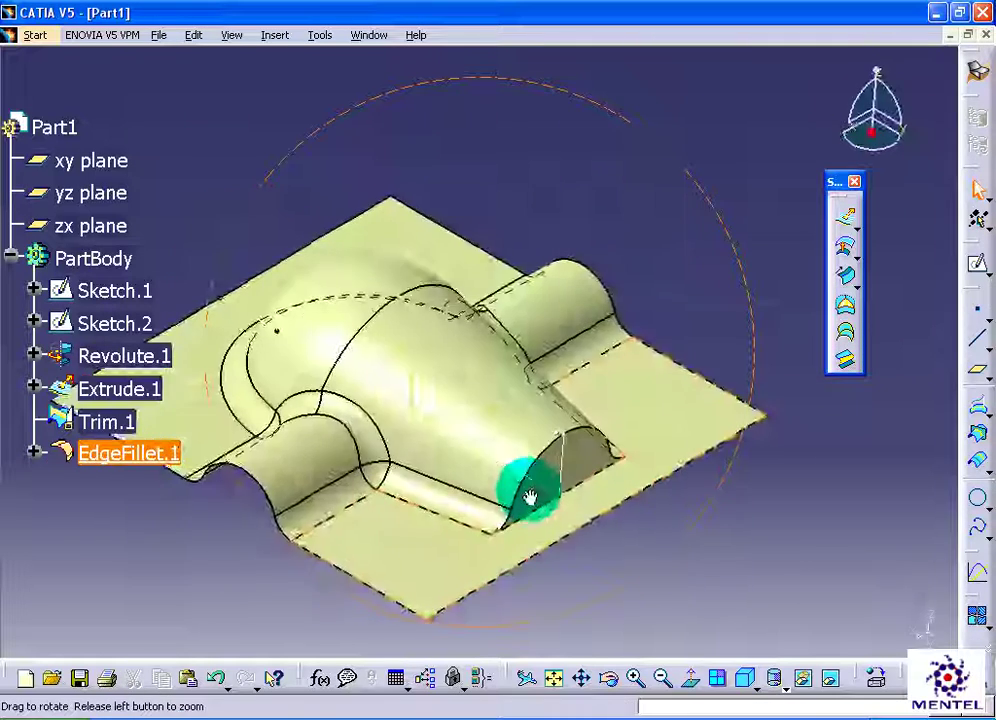